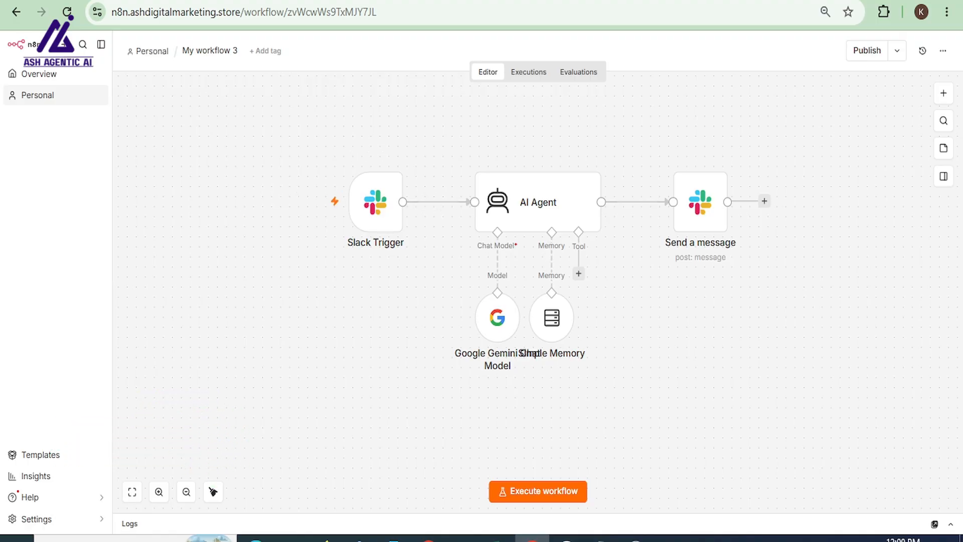
# Step: Open the Send a message node's settings and start setting up a new Slack credential
pyautogui.click(648, 202)
pyautogui.doubleClick(701, 201)
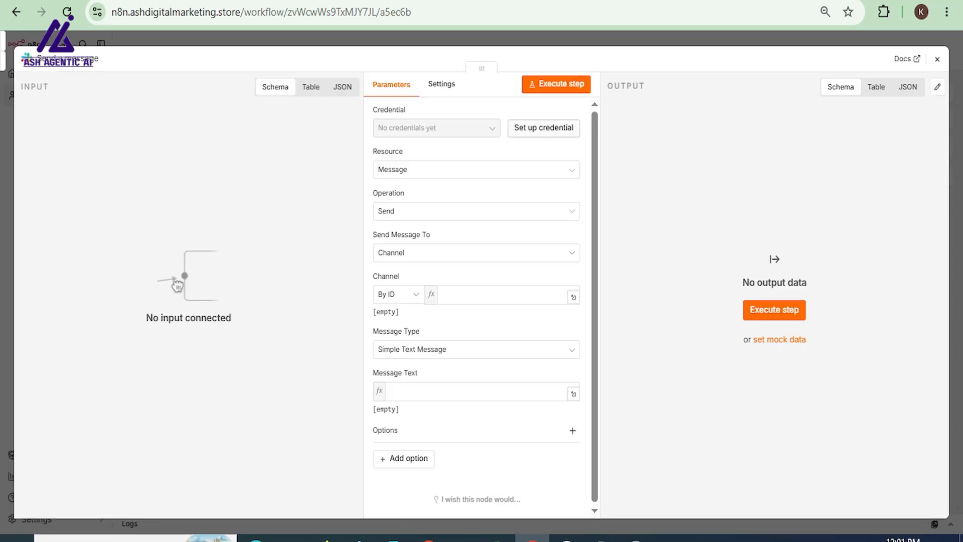
pyautogui.click(544, 128)
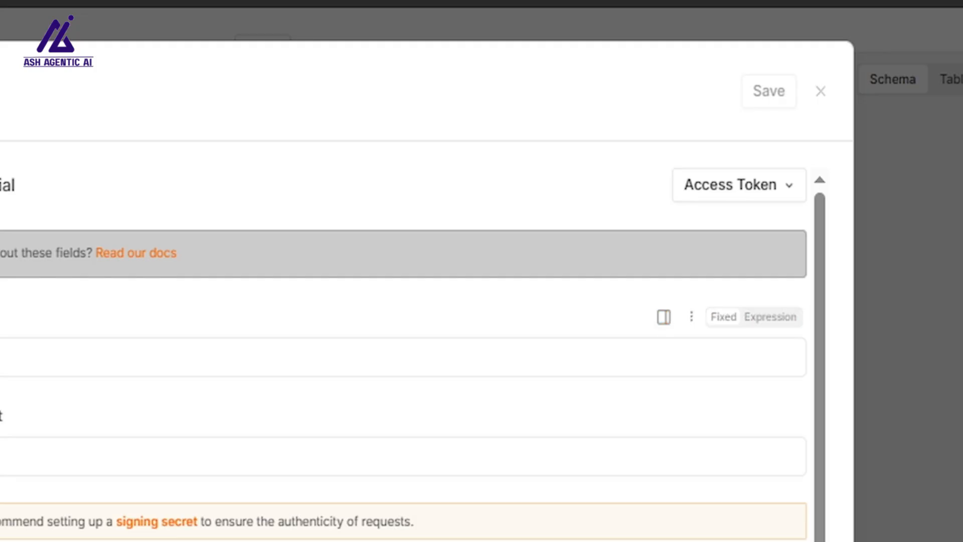
# Step: Examine the fields the OAuth2 credential type requires, and return the authentication type to Access Token
pyautogui.click(701, 203)
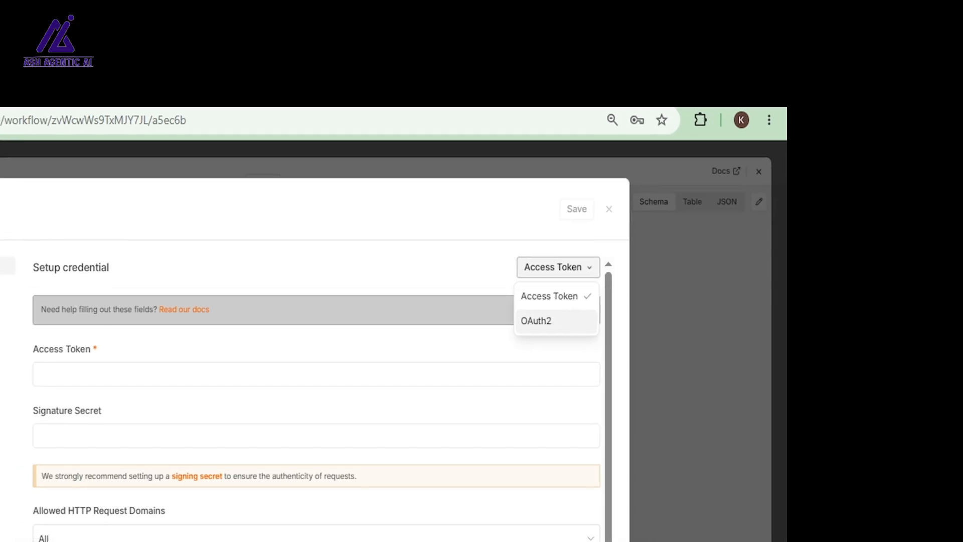
pyautogui.click(562, 313)
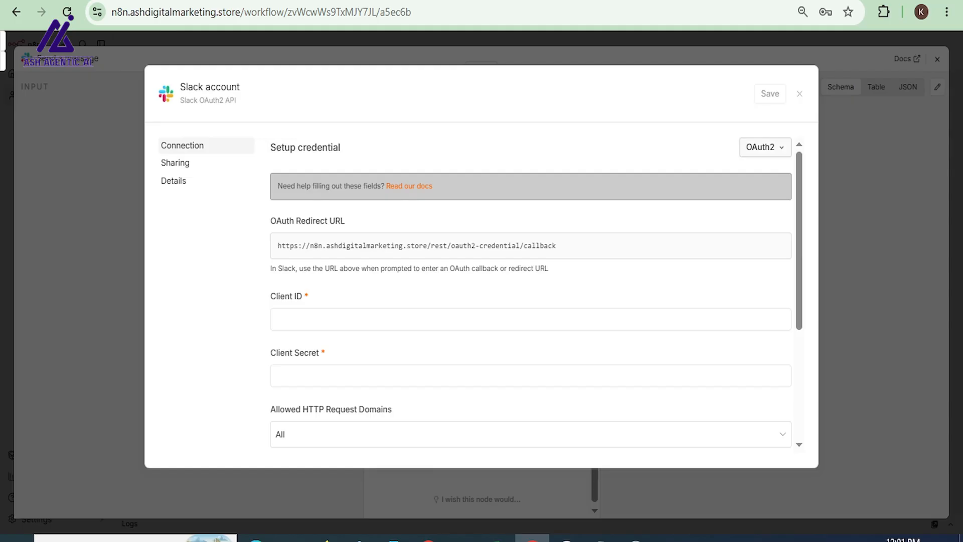
pyautogui.scroll(-1, 531, 291)
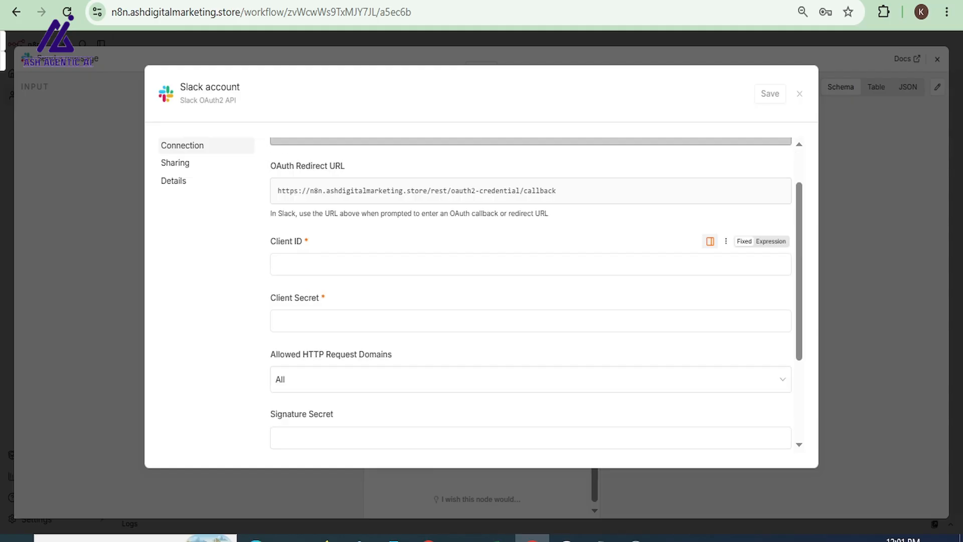
pyautogui.scroll(-3, 531, 301)
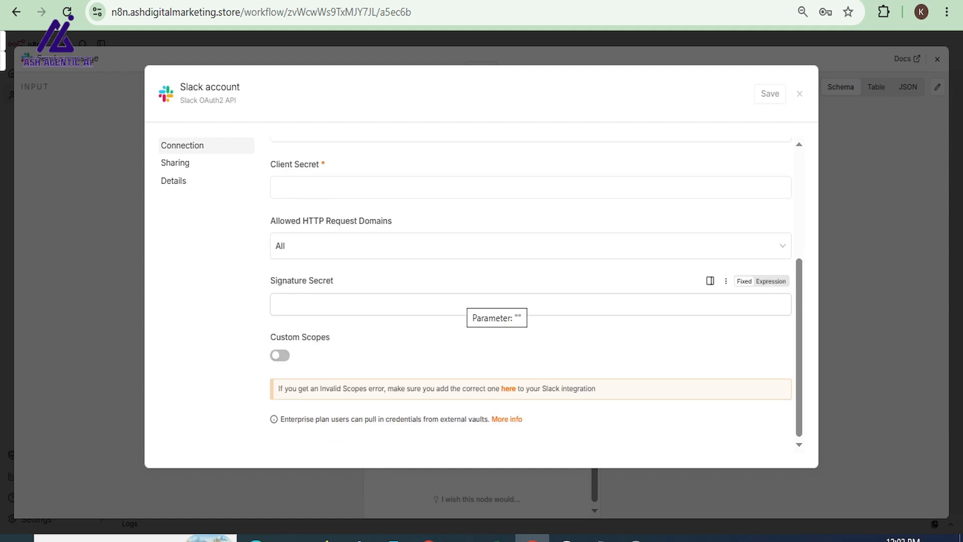
pyautogui.scroll(4, 531, 301)
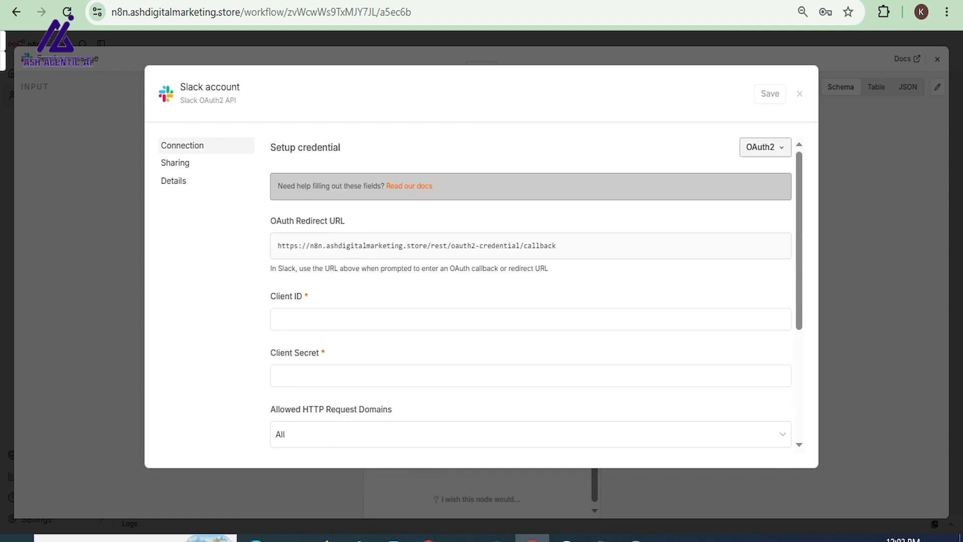
pyautogui.click(766, 147)
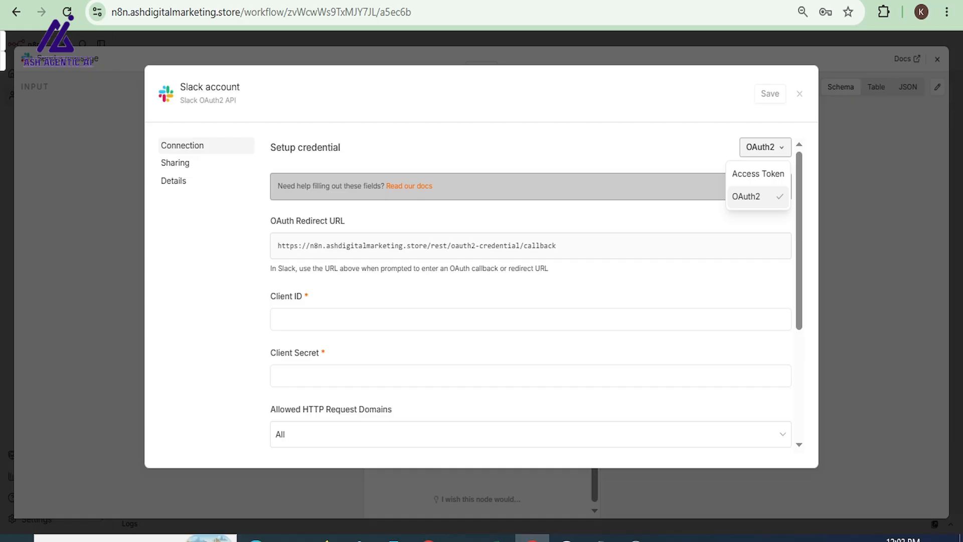
pyautogui.click(758, 174)
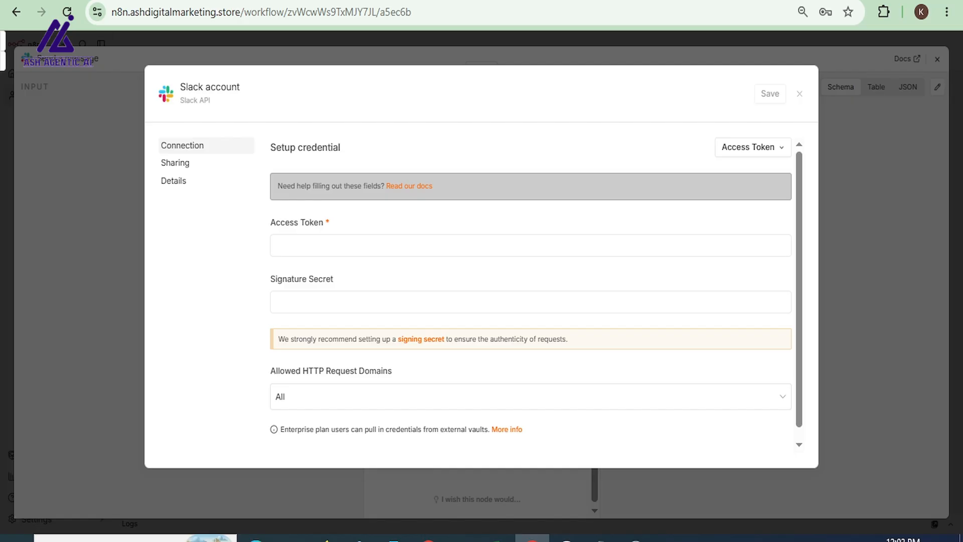
# Step: Switch to Slack and create a public channel named youtube-demo without adding people to it
pyautogui.click(567, 538)
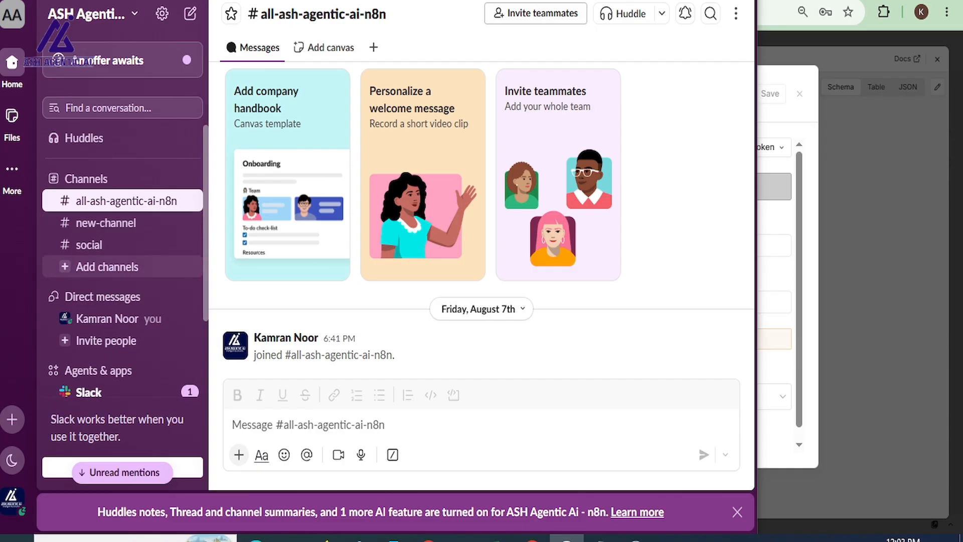
pyautogui.click(107, 267)
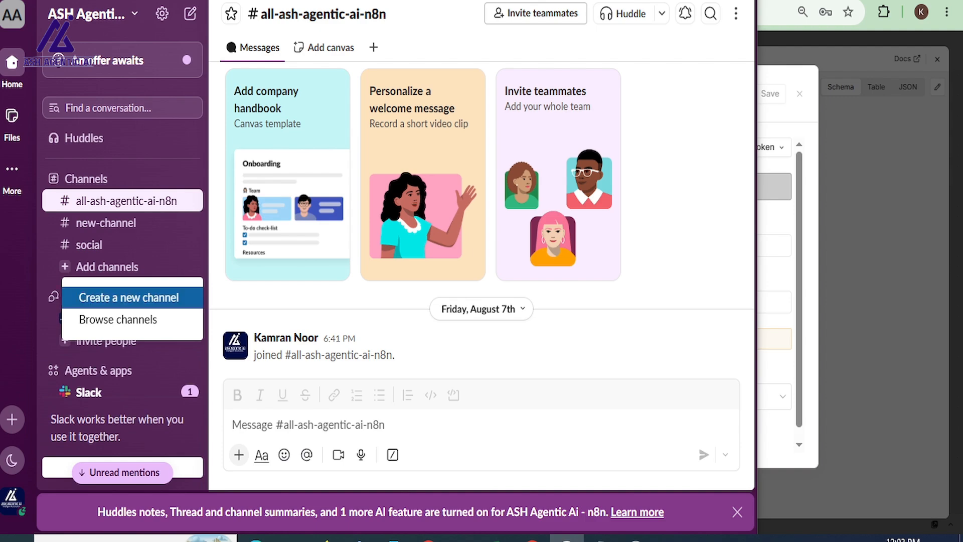
pyautogui.click(128, 298)
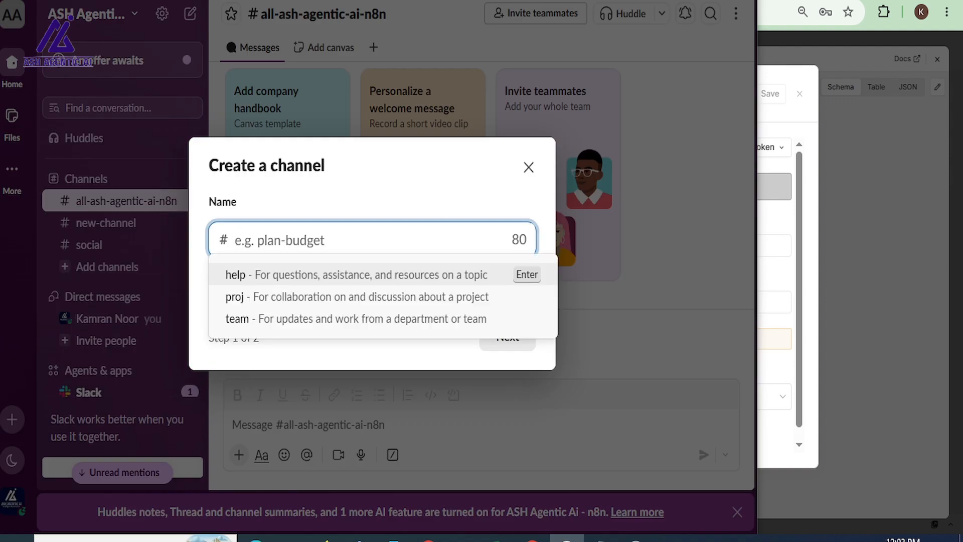
pyautogui.write('youtube-demo')
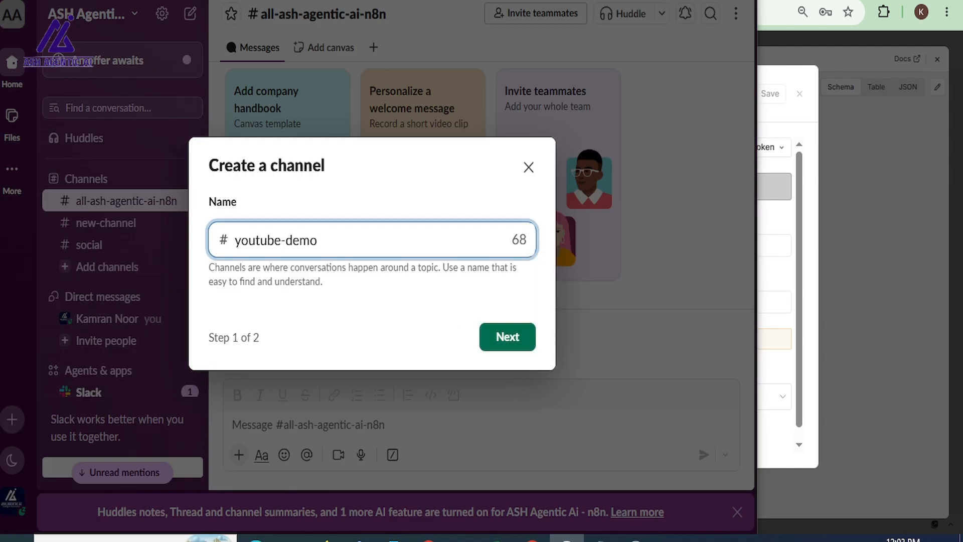
pyautogui.press('Return')
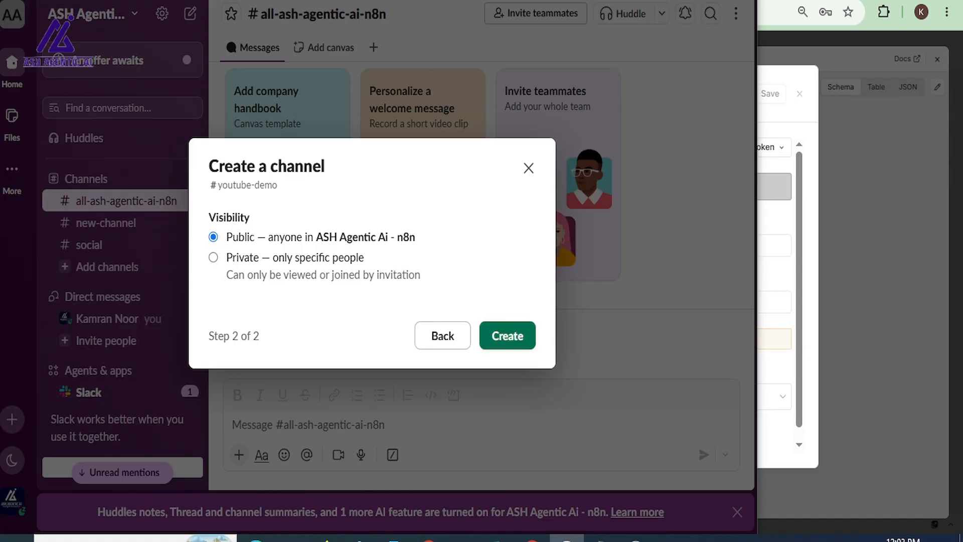
pyautogui.press('Return')
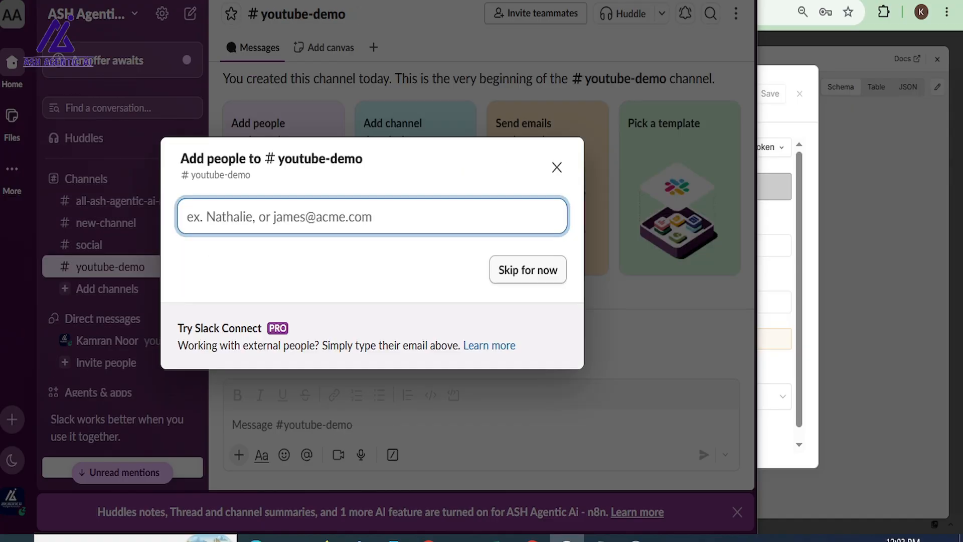
pyautogui.press('Escape')
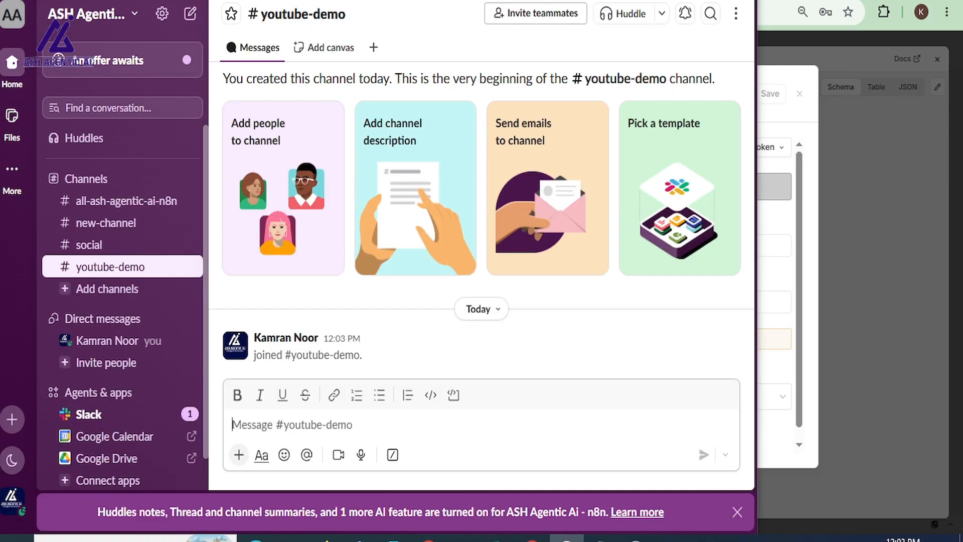
# Step: Browse all apps available for the Slack workspace and open the Slack Marketplace in the browser
pyautogui.scroll(-1, 123, 301)
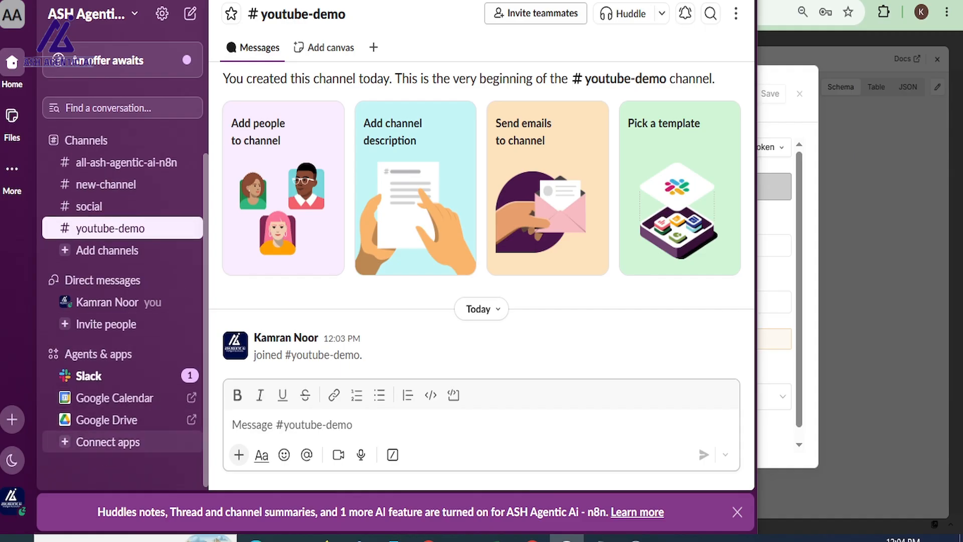
pyautogui.click(108, 442)
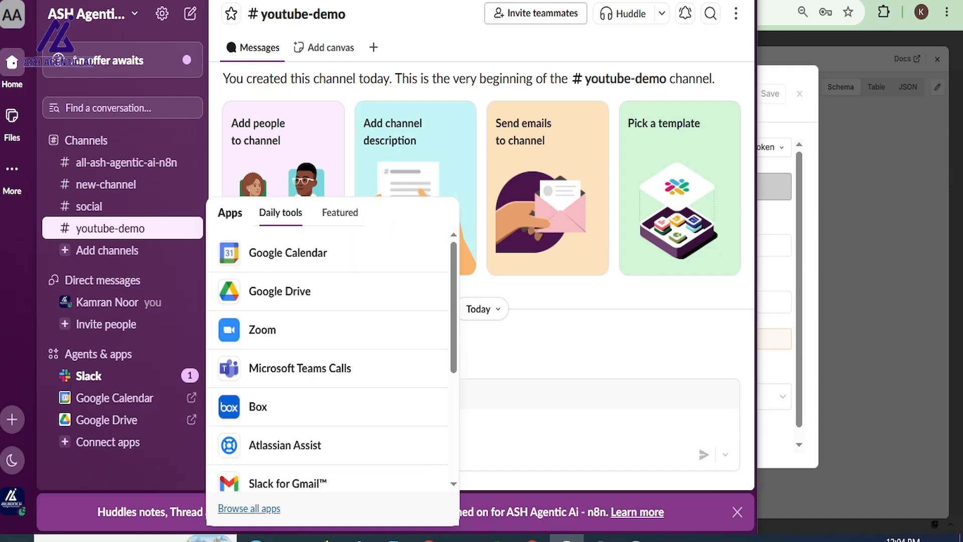
pyautogui.click(249, 508)
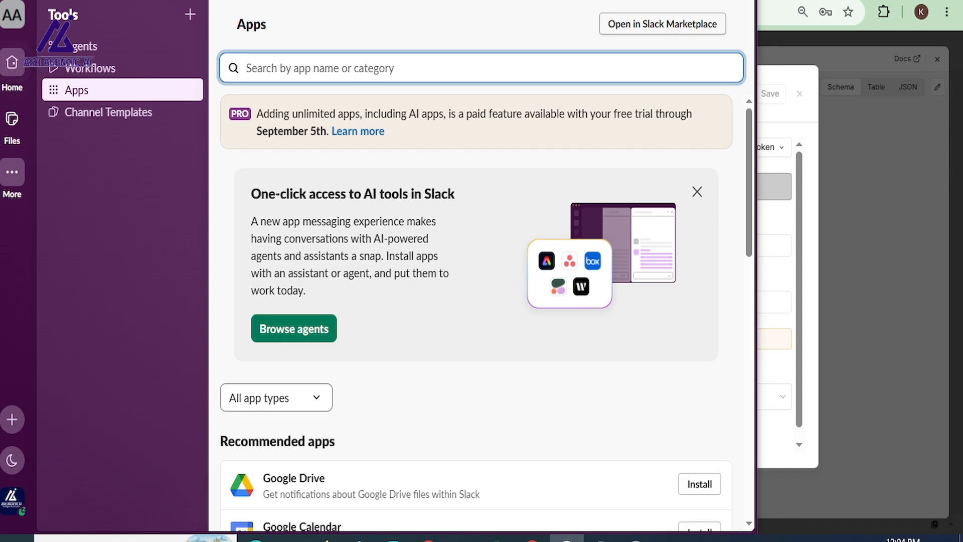
pyautogui.click(662, 24)
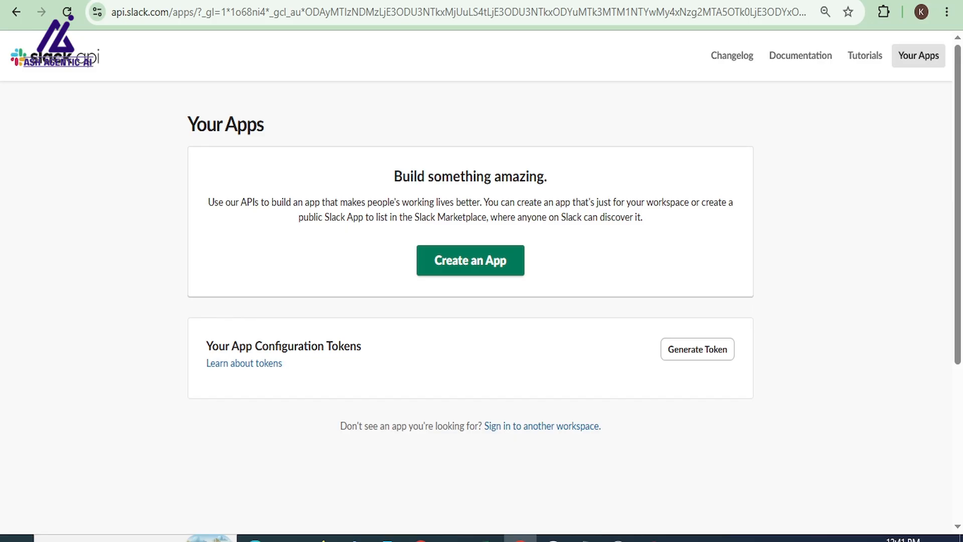
# Step: Create a blank Slack app named ASH-n8n in the ASH Agentic Ai - n8n workspace
pyautogui.click(468, 258)
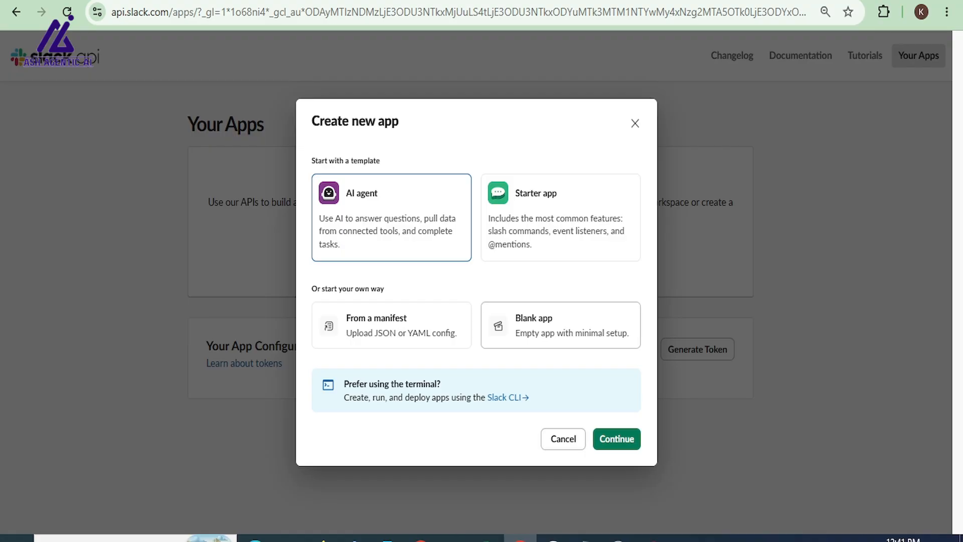
pyautogui.click(560, 325)
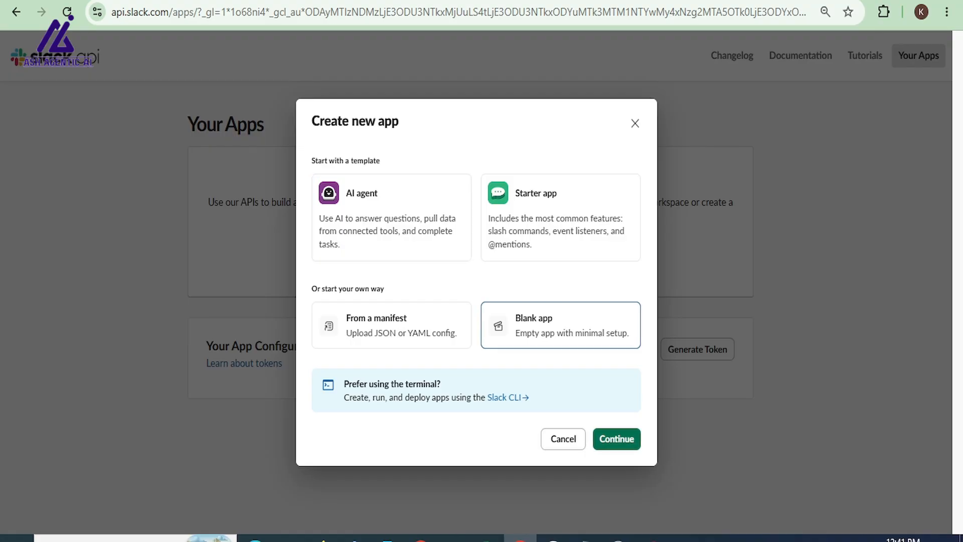
pyautogui.click(617, 439)
pyautogui.click(476, 238)
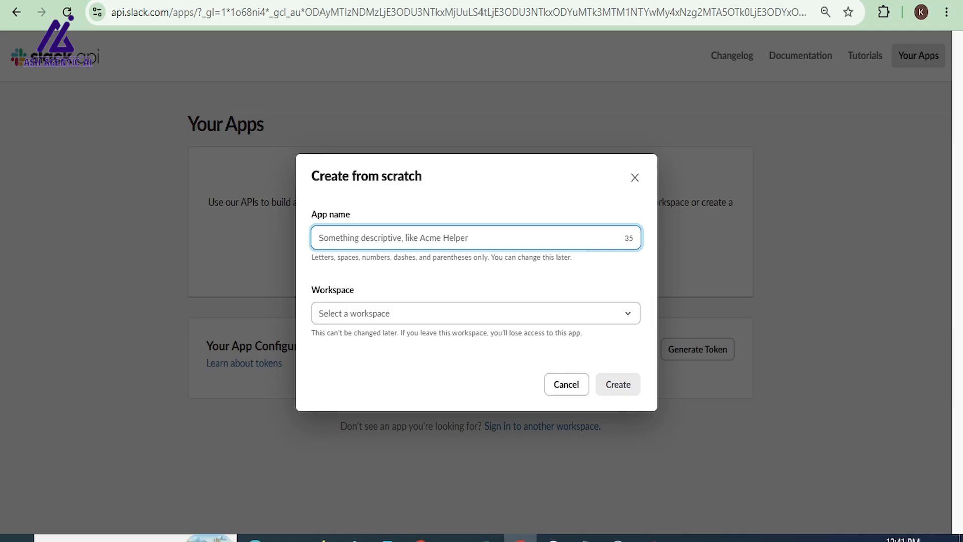
pyautogui.write('ASH-')
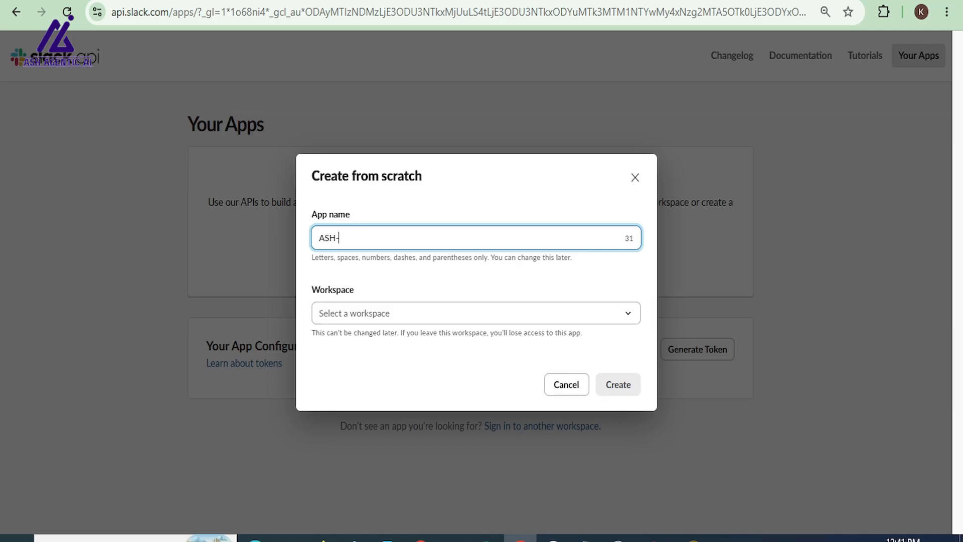
pyautogui.write('n8n')
pyautogui.click(476, 313)
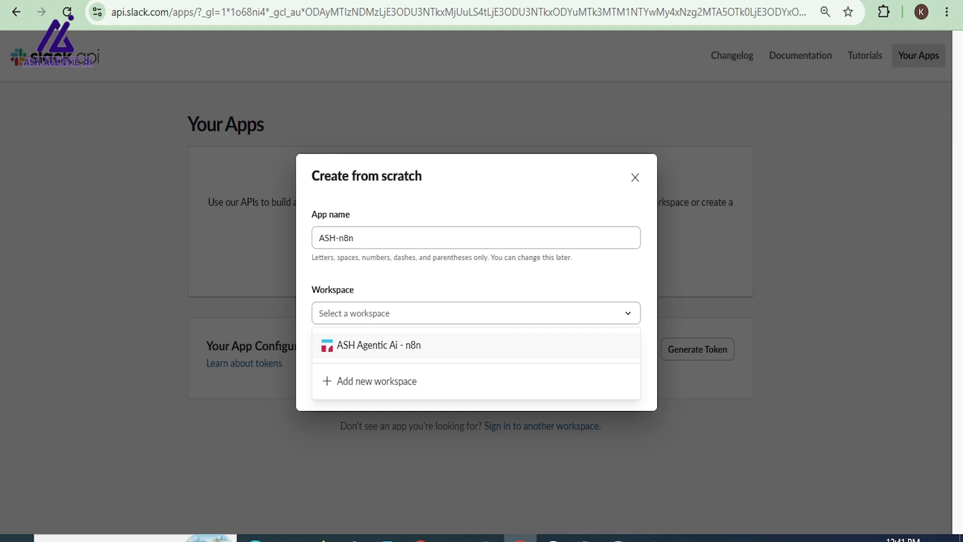
pyautogui.click(476, 345)
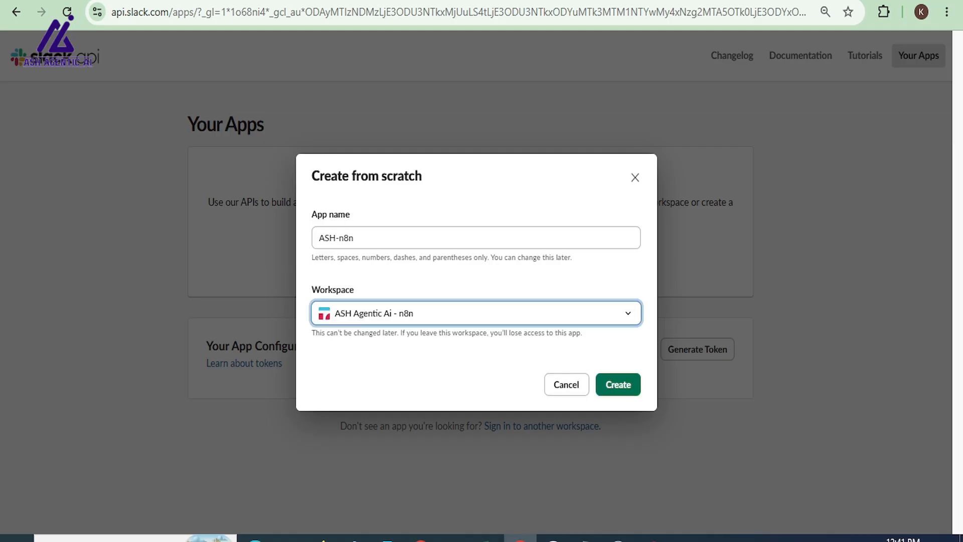
pyautogui.click(618, 385)
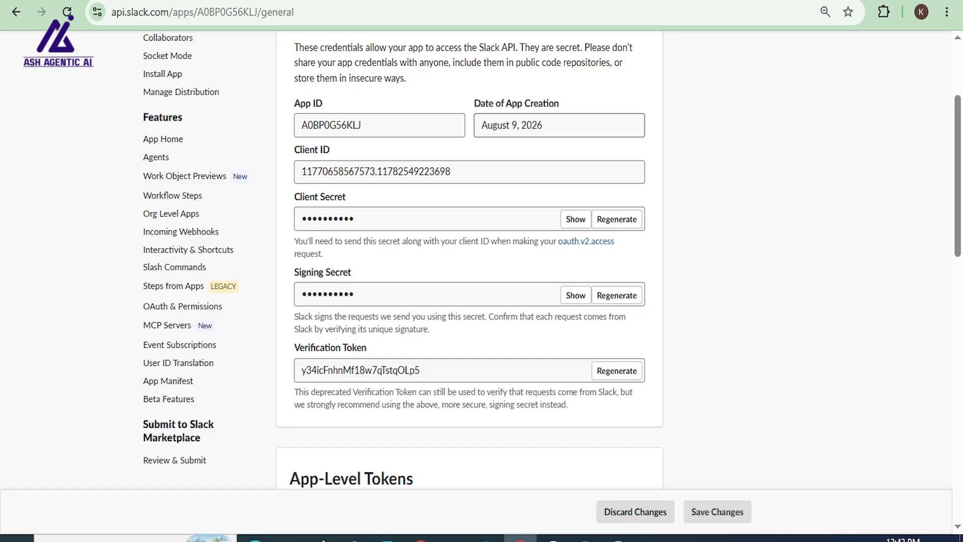
# Step: Copy the app's Client ID from its credentials and paste it under the client id heading in Notepad
pyautogui.click(469, 172)
pyautogui.hotkey('ctrl', 'a')
pyautogui.hotkey('ctrl', 'c')
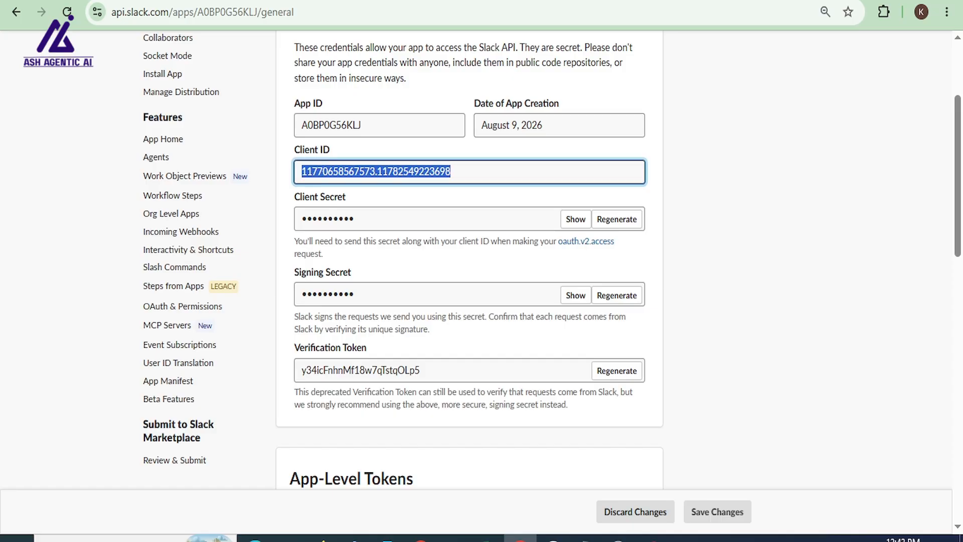
pyautogui.hotkey('alt', 'Tab')
pyautogui.hotkey('ctrl', 'v')
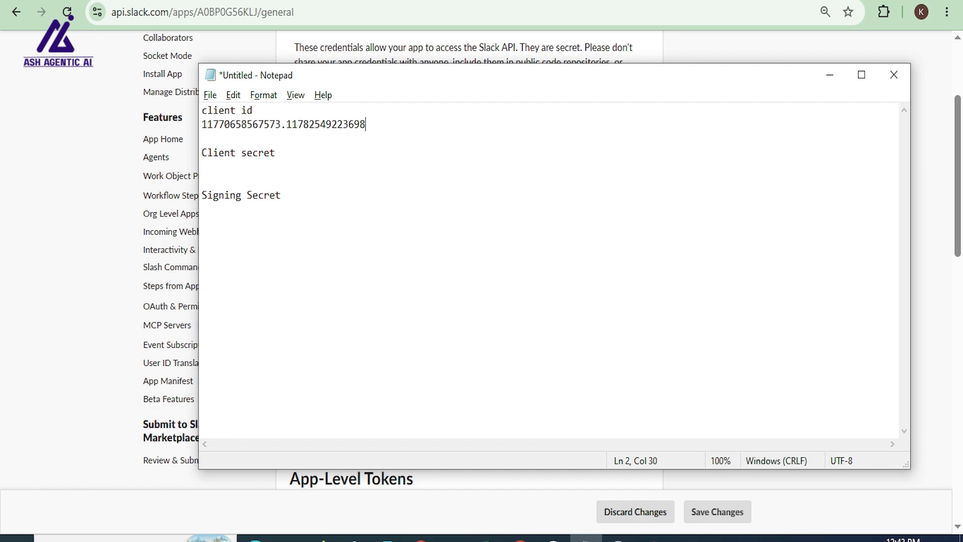
# Step: Reveal the app's Client Secret in the browser and paste it under the Client secret heading in Notepad
pyautogui.hotkey('alt', 'Tab')
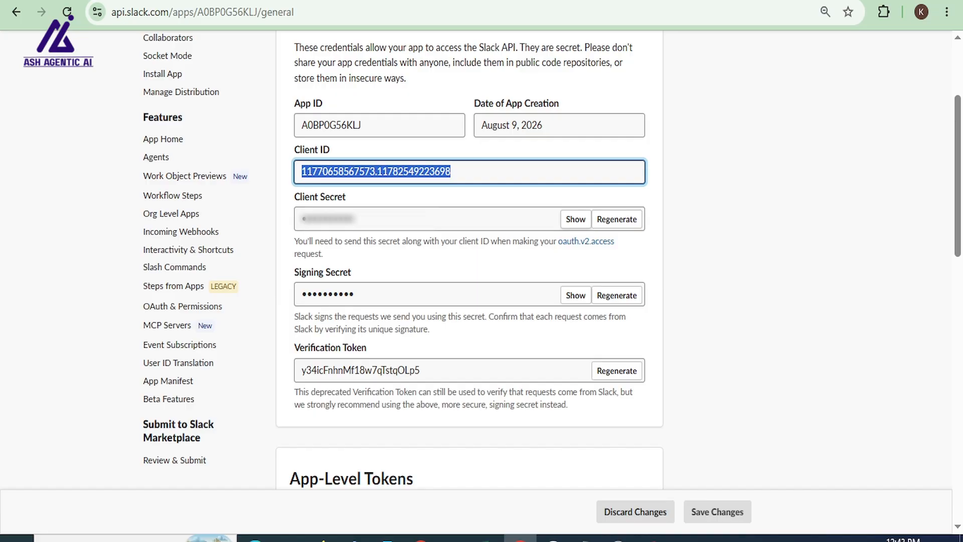
pyautogui.click(576, 220)
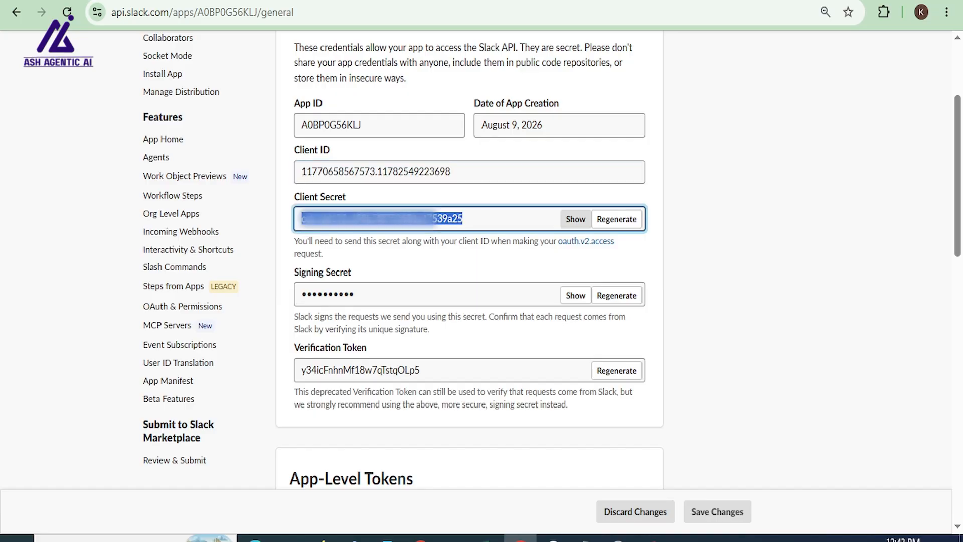
pyautogui.hotkey('ctrl', 'c')
pyautogui.hotkey('alt', 'Tab')
pyautogui.hotkey('ctrl', 'v')
pyautogui.press('Down')
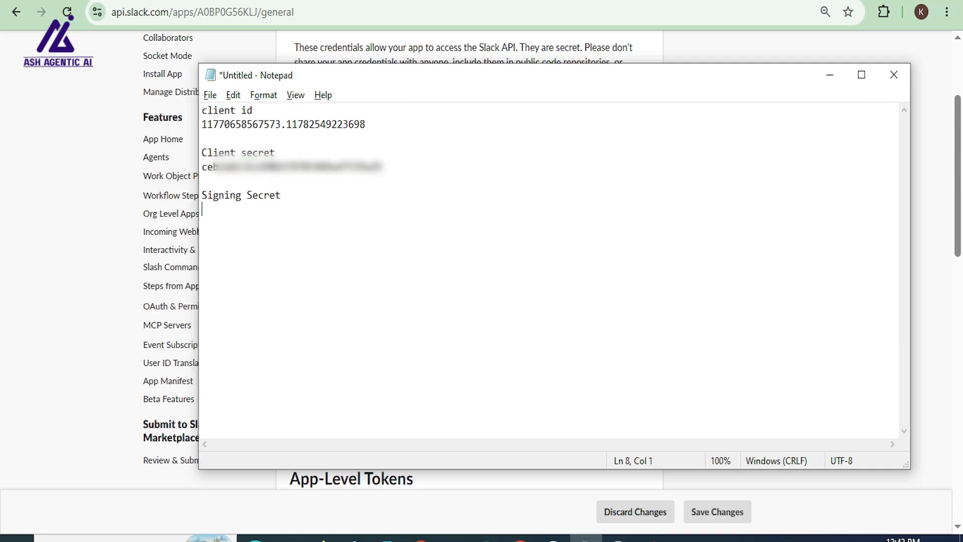
# Step: Reveal the app's Signing Secret, paste it under the Signing Secret heading in Notepad, and return to the browser
pyautogui.hotkey('alt', 'Tab')
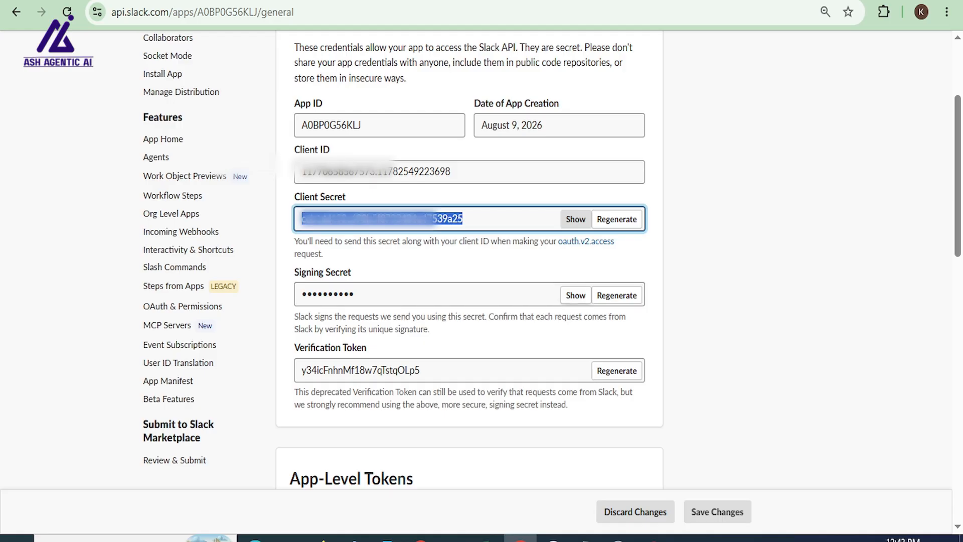
pyautogui.click(575, 295)
pyautogui.hotkey('alt', 'Tab')
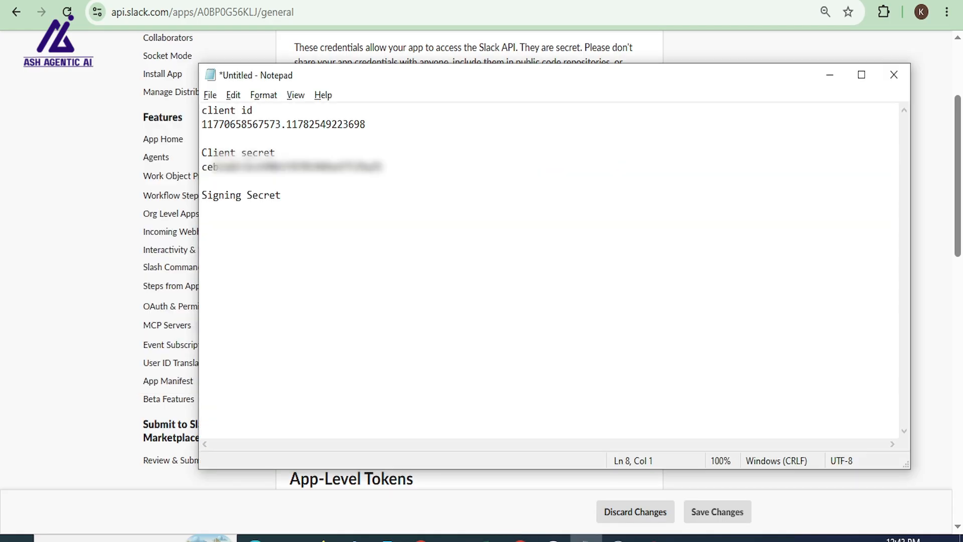
pyautogui.hotkey('ctrl', 'v')
pyautogui.hotkey('alt', 'Tab')
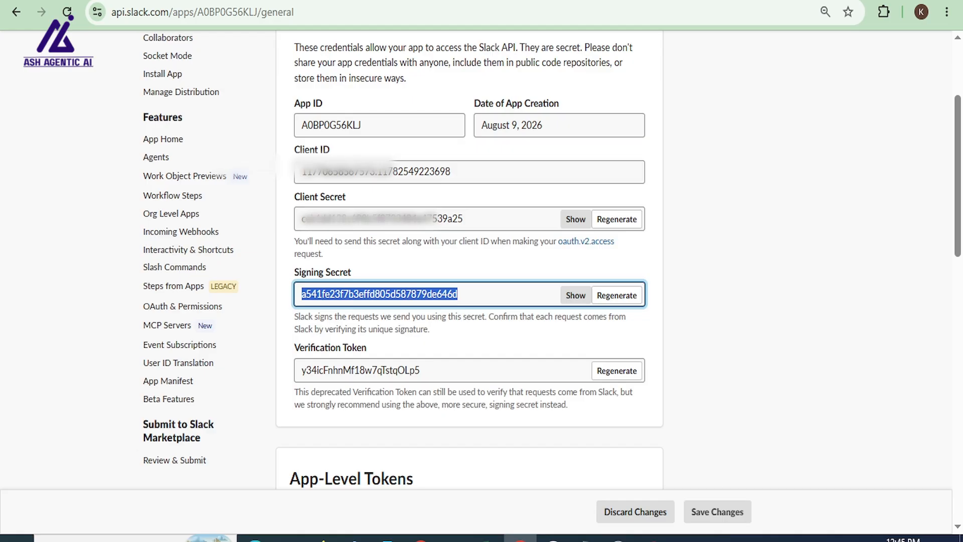
# Step: Copy the Client ID and Client Secret from Notepad into their matching fields of the n8n Slack OAuth2 credential
pyautogui.hotkey('ctrl', 'shift', 'Tab')
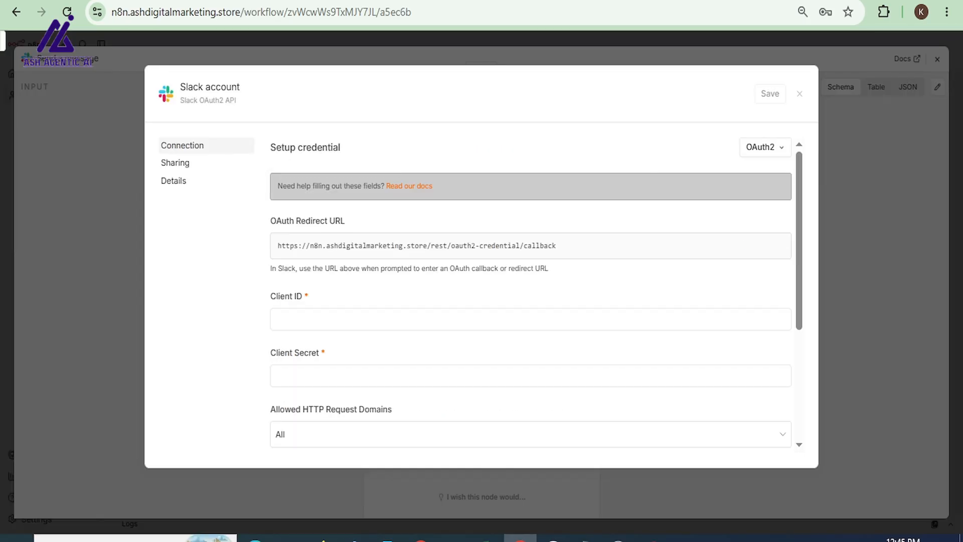
pyautogui.scroll(-2, 531, 301)
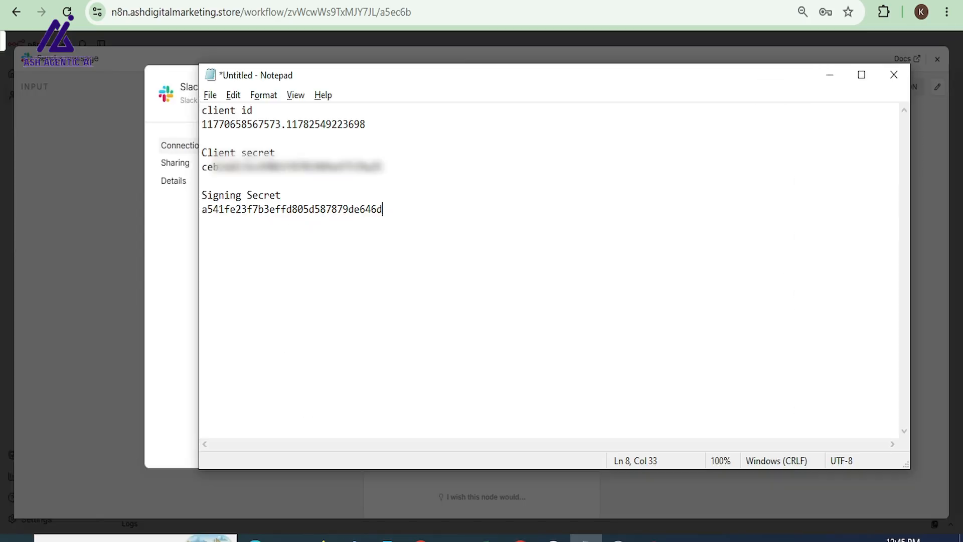
pyautogui.hotkey('alt', 'Tab')
pyautogui.moveTo(367, 124); pyautogui.dragTo(200, 126)
pyautogui.moveTo(203, 167); pyautogui.dragTo(383, 209)
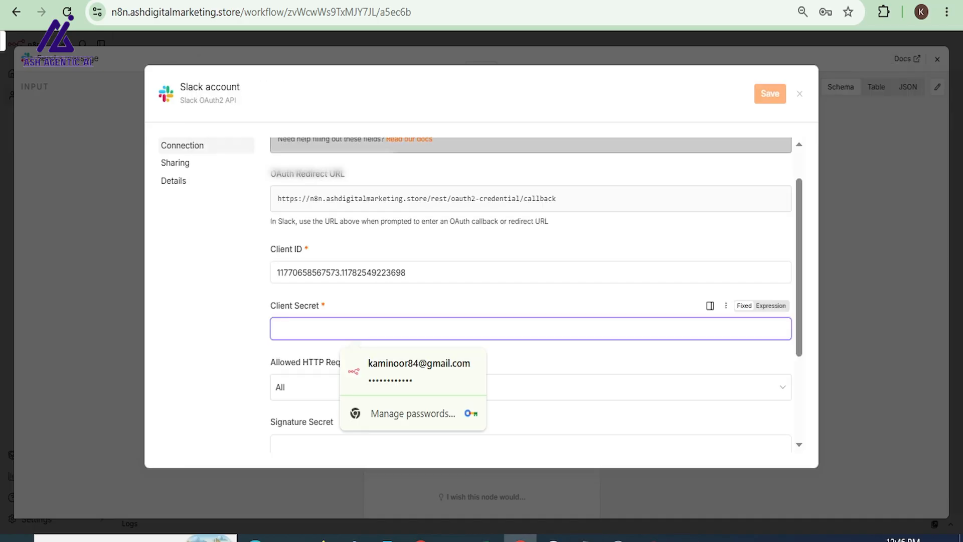
pyautogui.hotkey('ctrl', 'v')
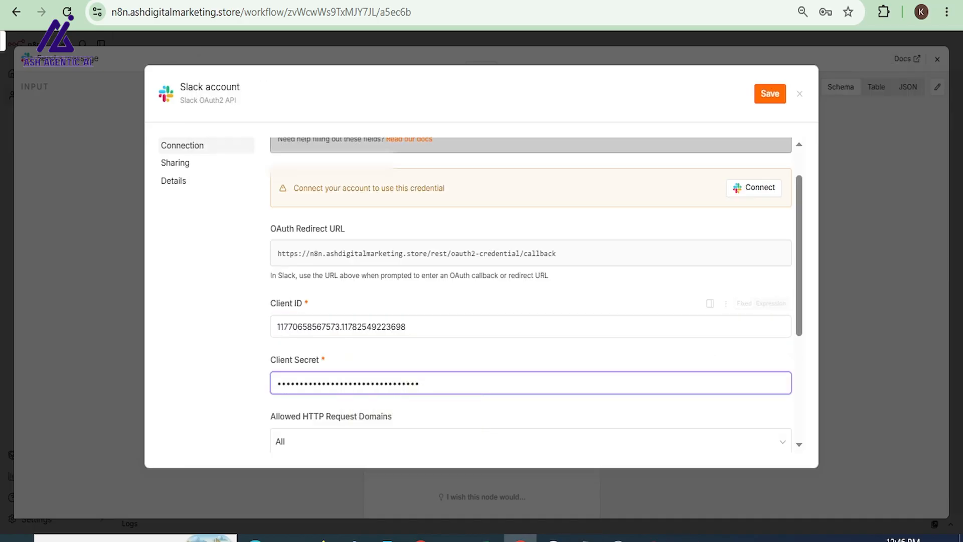
# Step: Copy the Signing Secret from Notepad into the Signature Secret field of the n8n Slack credential
pyautogui.scroll(-3, 531, 306)
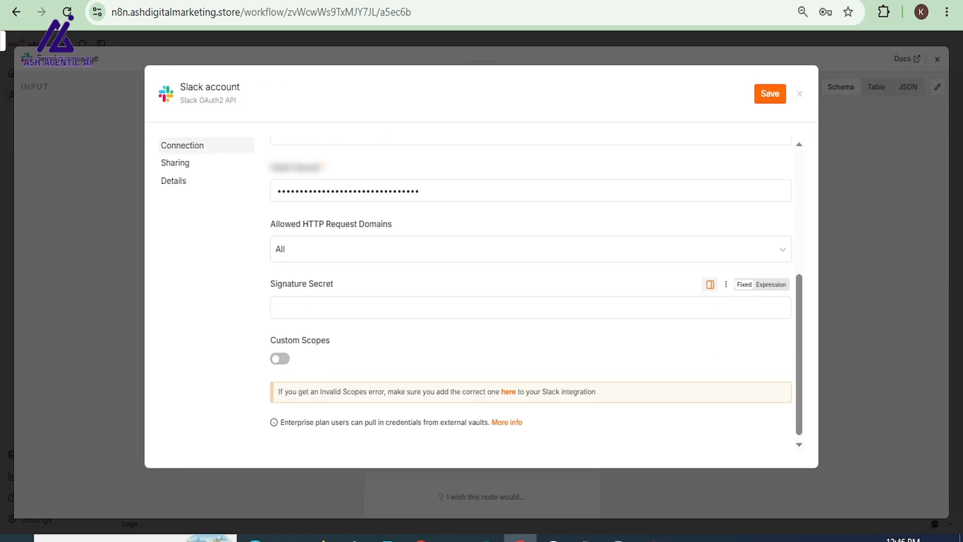
pyautogui.hotkey('alt', 'Tab')
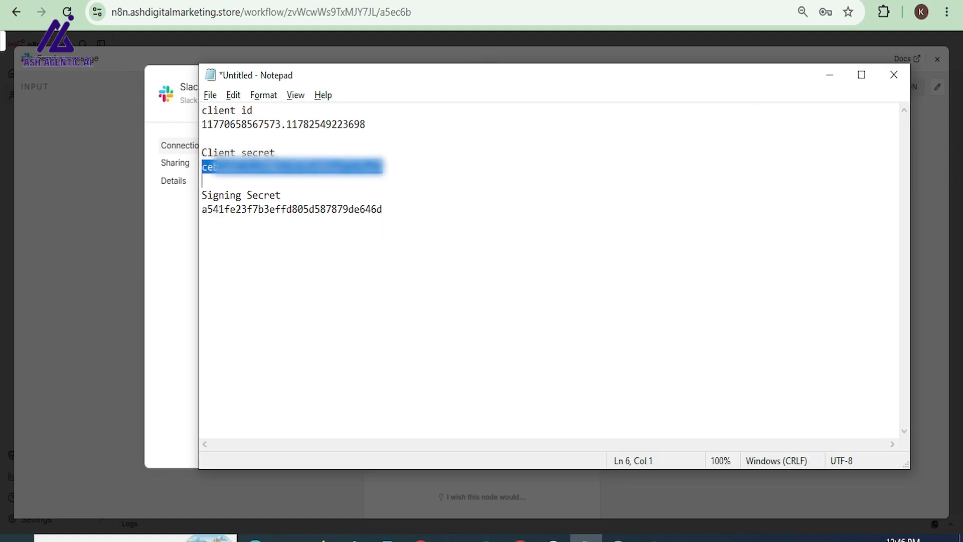
pyautogui.moveTo(203, 210); pyautogui.dragTo(384, 209)
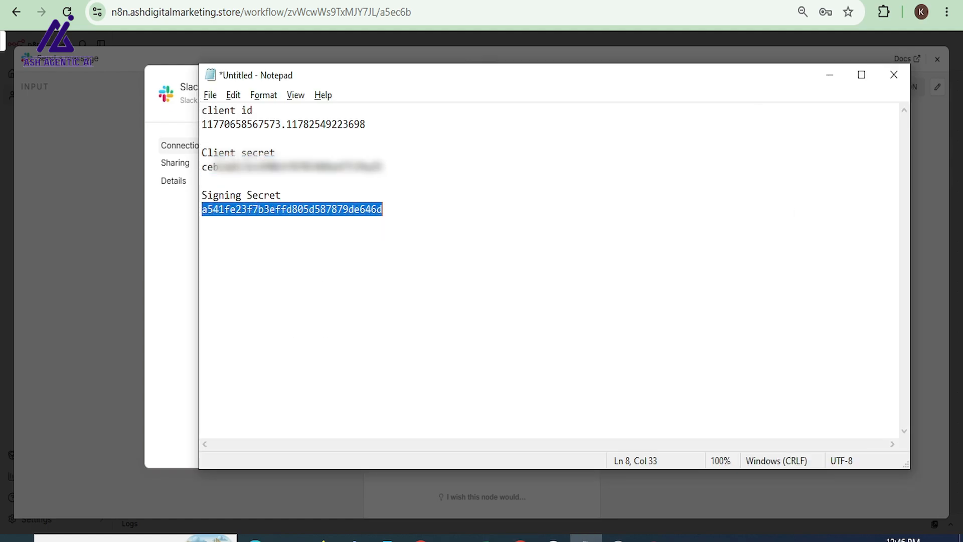
pyautogui.hotkey('alt', 'Tab')
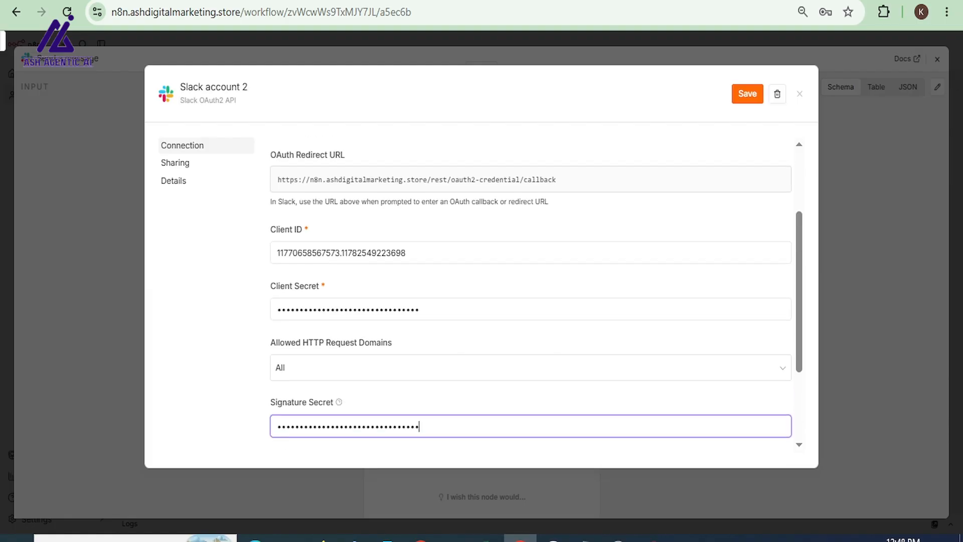
pyautogui.scroll(3, 530, 291)
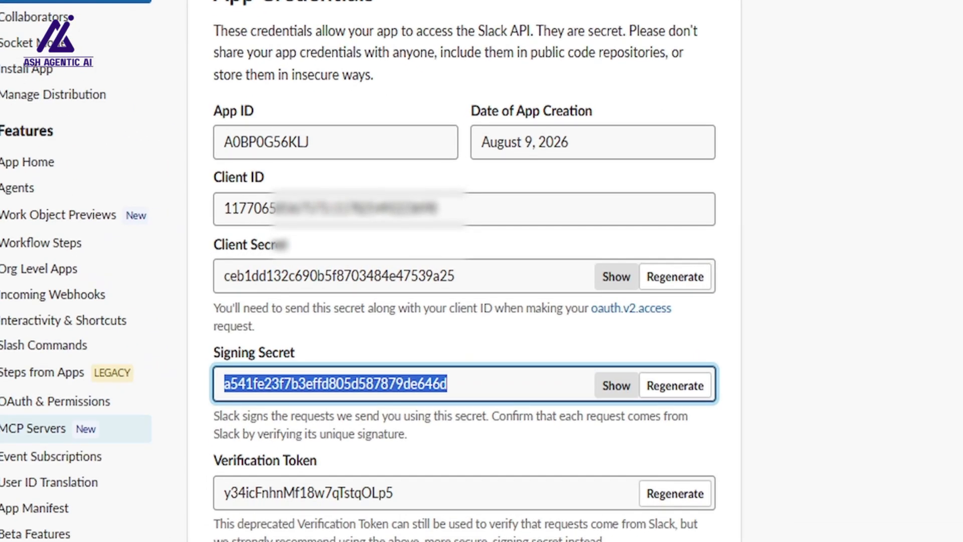
pyautogui.click(55, 401)
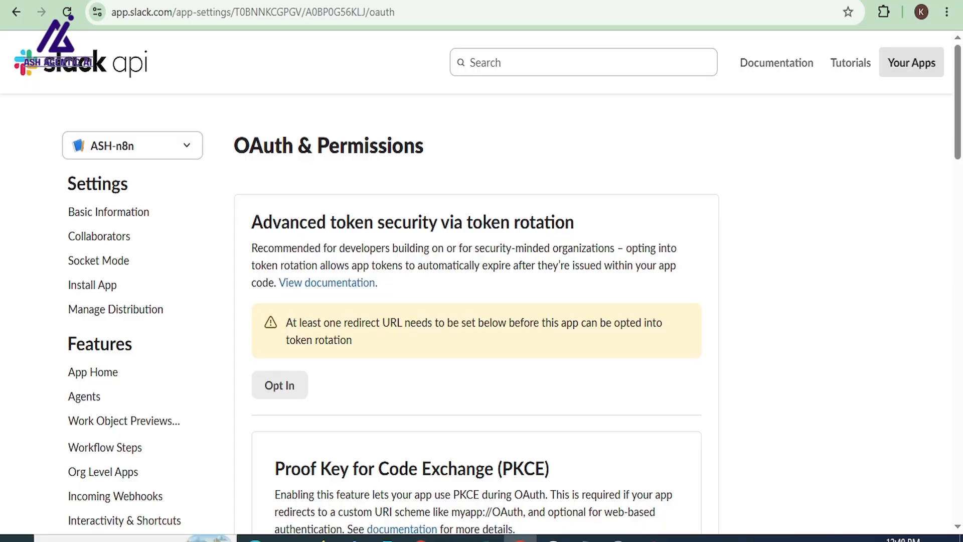
pyautogui.scroll(-14, 511, 283)
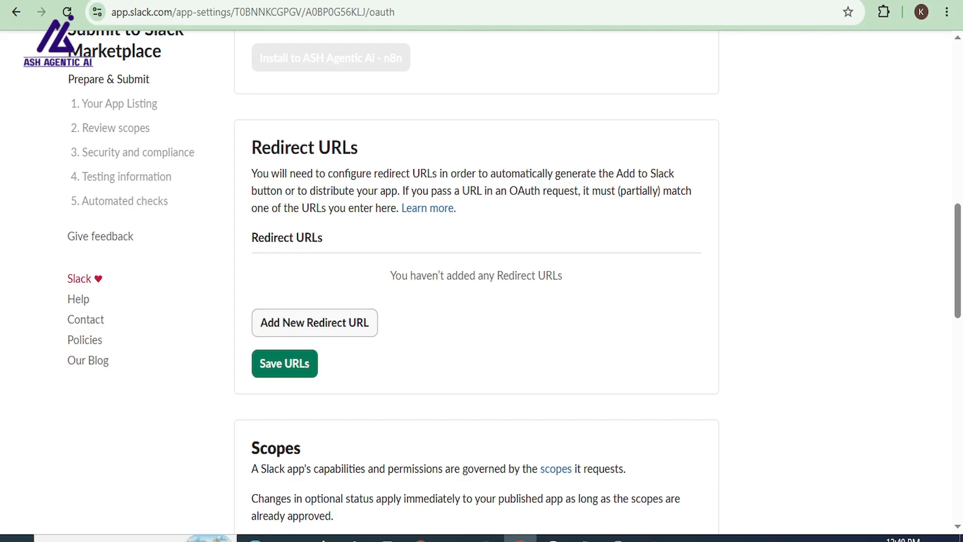
pyautogui.click(314, 323)
pyautogui.hotkey('ctrl', 'v')
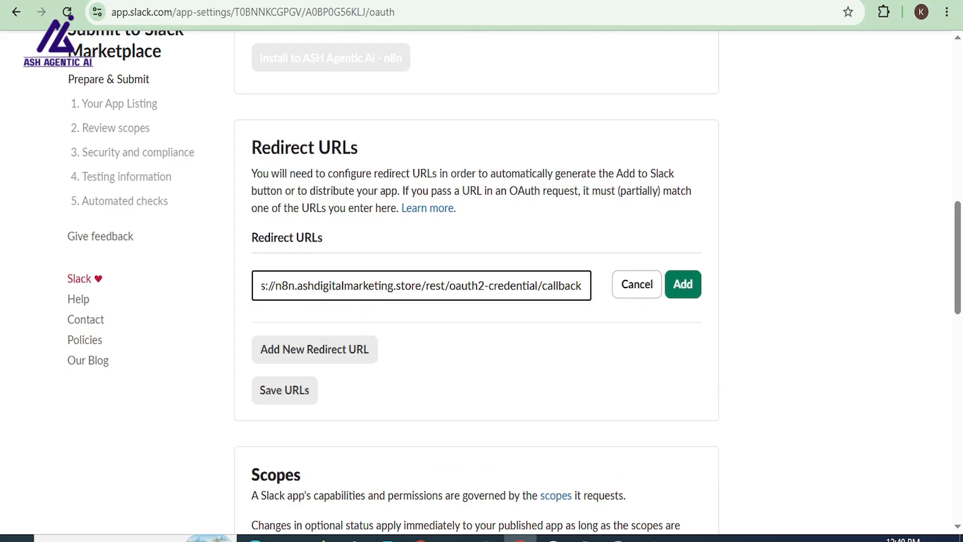
pyautogui.click(683, 285)
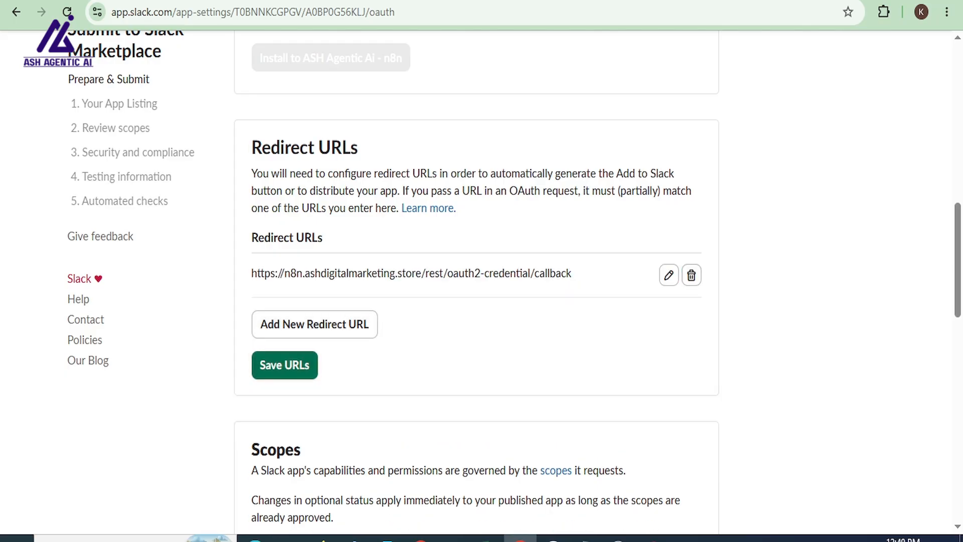
# Step: Add the chat:write and channels:read scopes to the Slack app's Bot Token Scopes
pyautogui.scroll(-1, 477, 281)
pyautogui.scroll(-3, 476, 281)
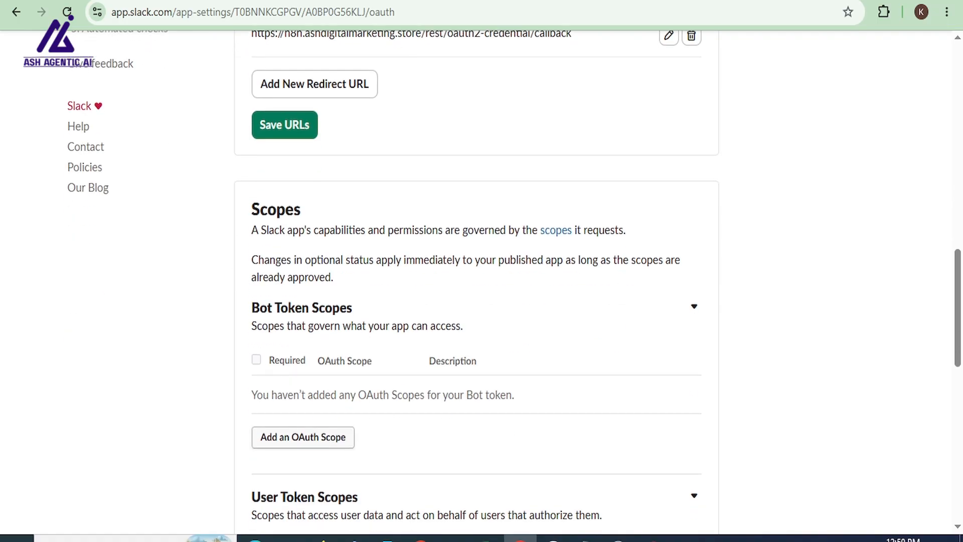
pyautogui.click(304, 437)
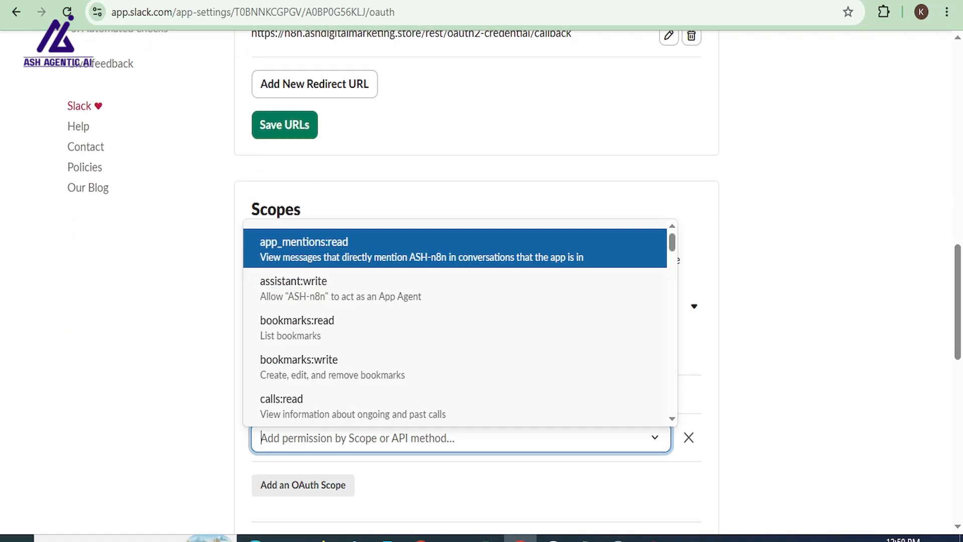
pyautogui.write('Chat')
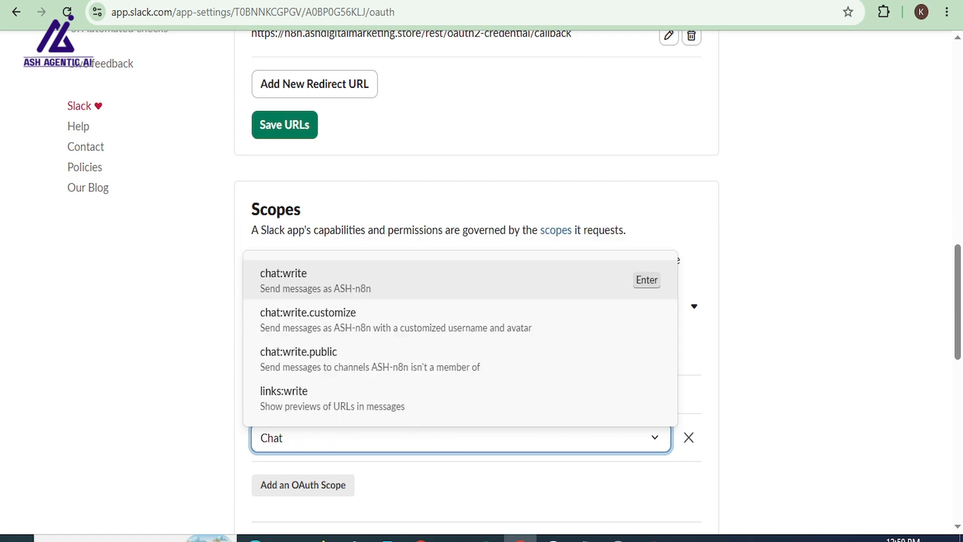
pyautogui.press('Return')
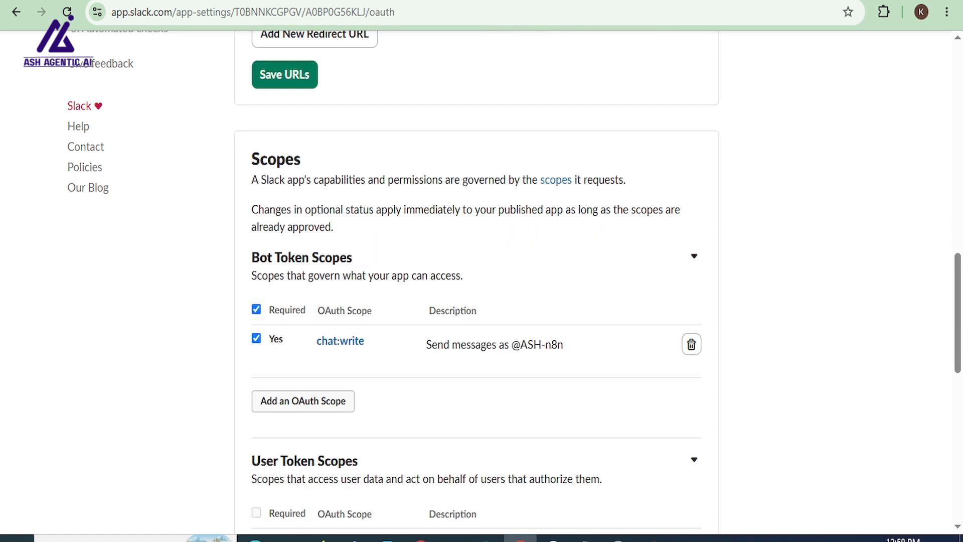
pyautogui.click(303, 401)
pyautogui.write('Channel')
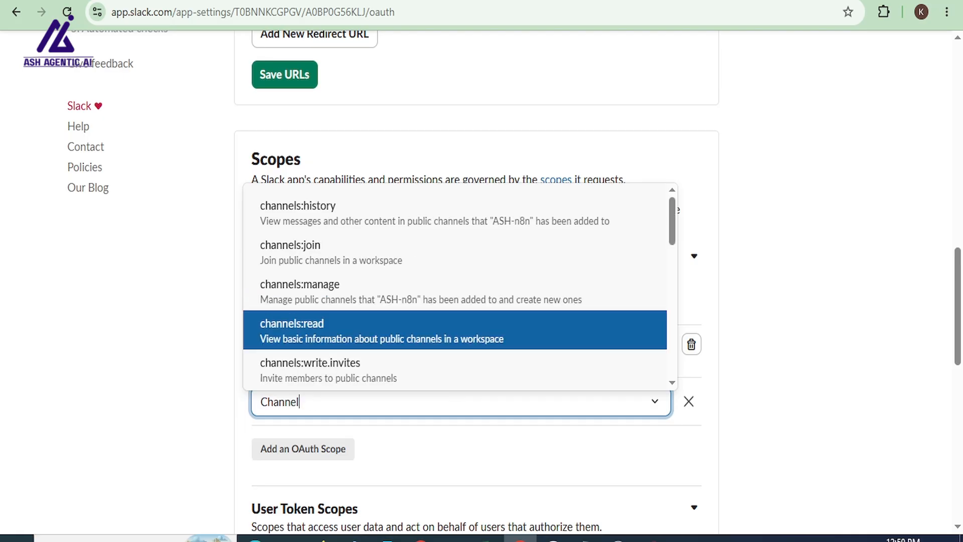
pyautogui.click(349, 338)
# Step: Add the groups:read and users:read scopes to the Bot Token Scopes and review the scope list
pyautogui.click(303, 462)
pyautogui.scroll(-6, 303, 462)
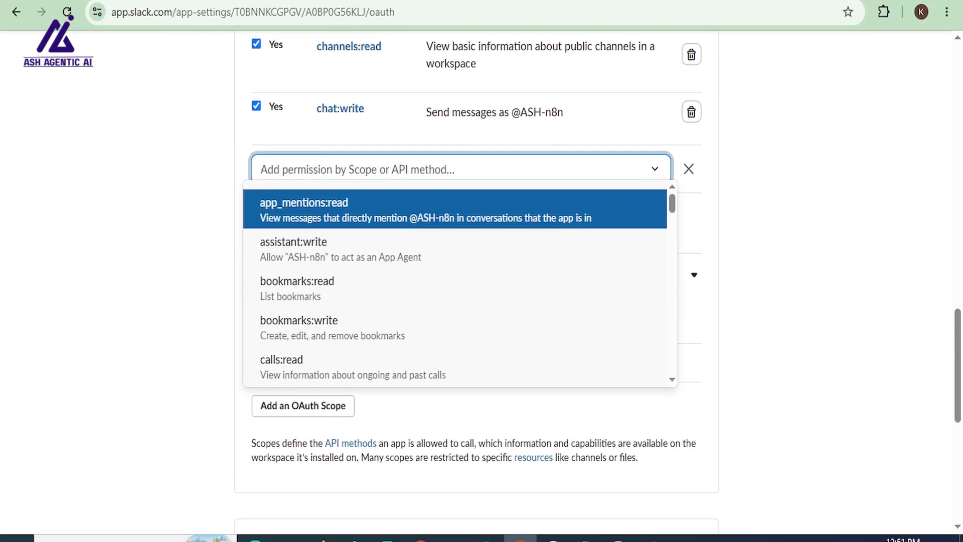
pyautogui.write('Group')
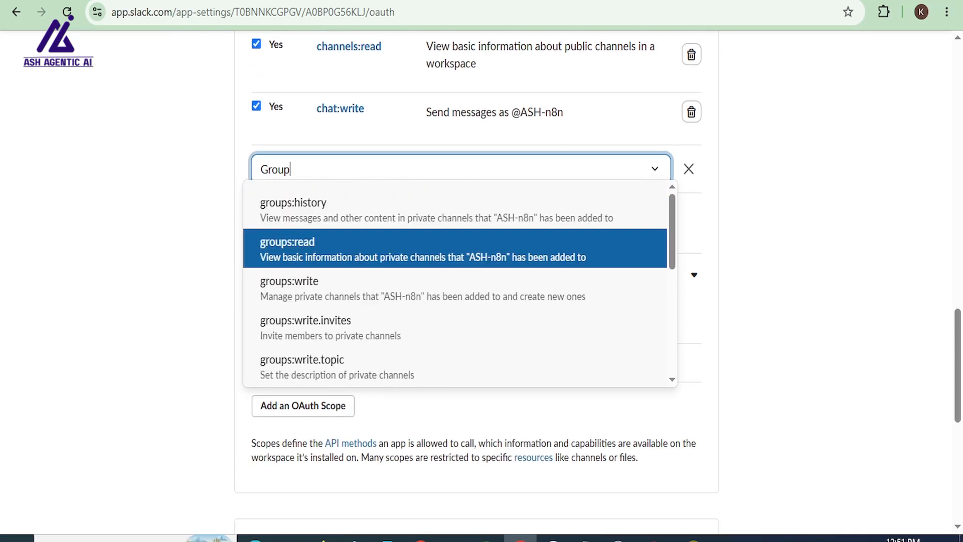
pyautogui.click(317, 248)
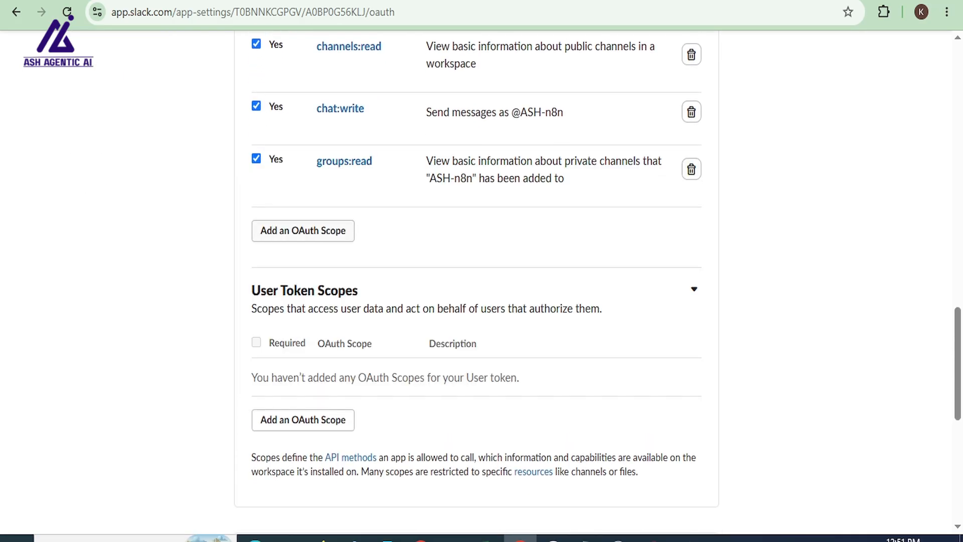
pyautogui.click(303, 231)
pyautogui.write('User')
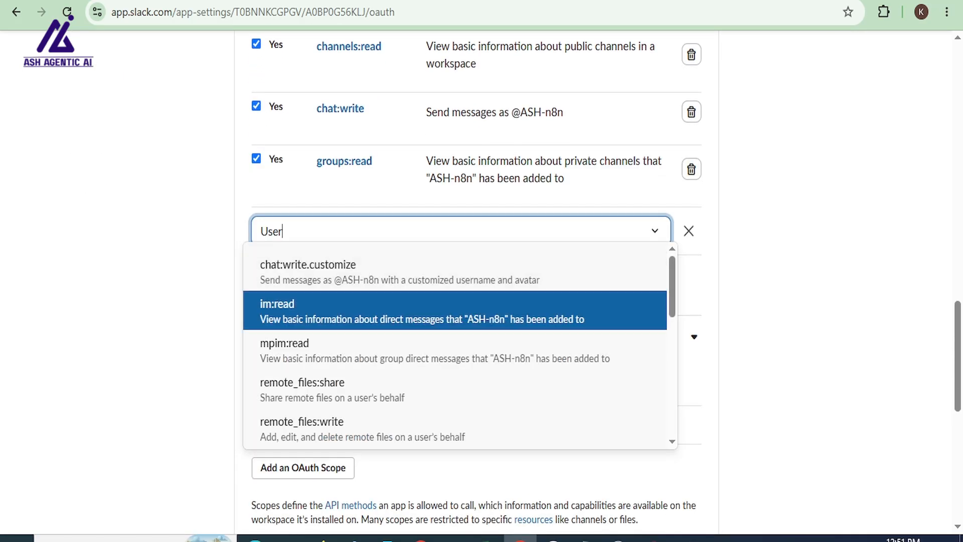
pyautogui.scroll(-5, 321, 317)
pyautogui.click(321, 322)
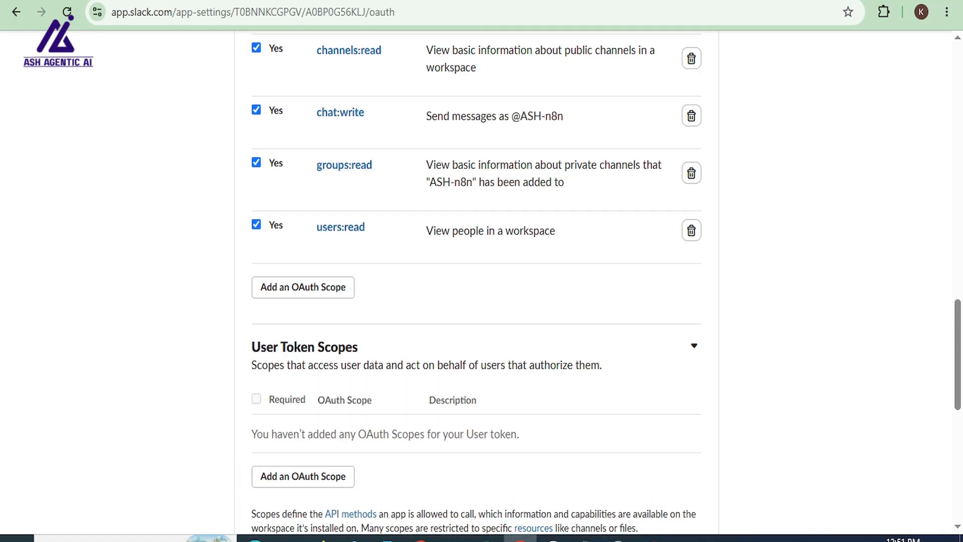
pyautogui.scroll(5, 321, 322)
pyautogui.scroll(-1, 321, 322)
pyautogui.scroll(-1, 342, 306)
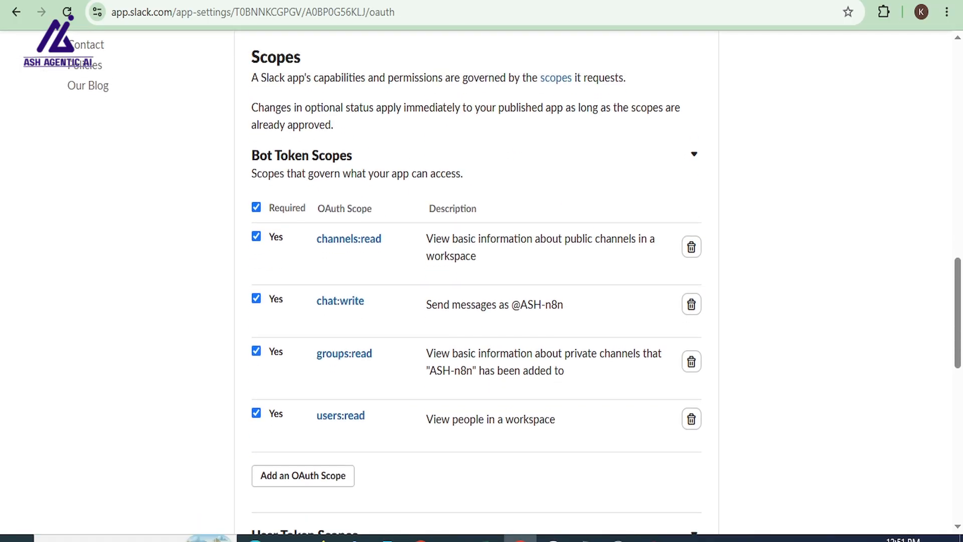
# Step: Install the app to the ASH Agentic Ai - n8n workspace and allow its requested permissions
pyautogui.scroll(10, 482, 281)
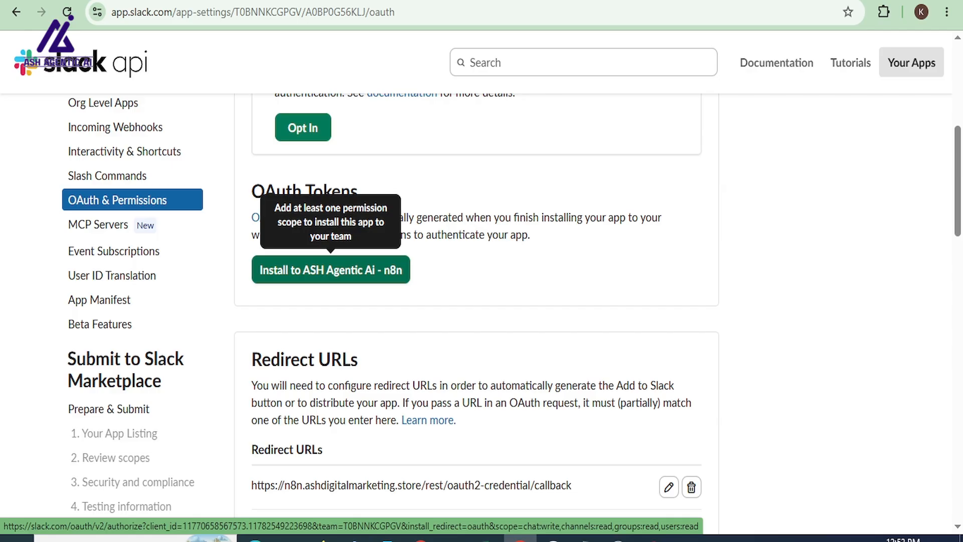
pyautogui.click(330, 270)
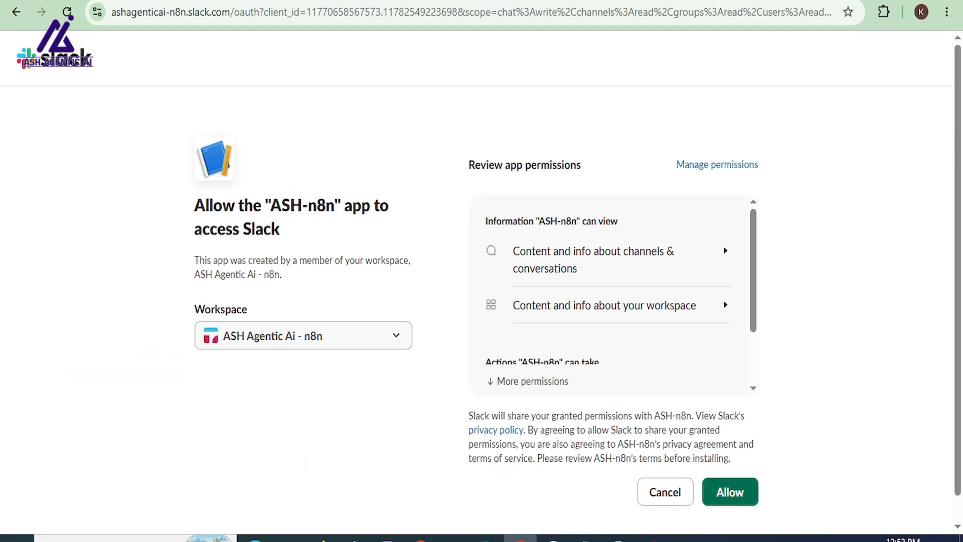
pyautogui.click(730, 492)
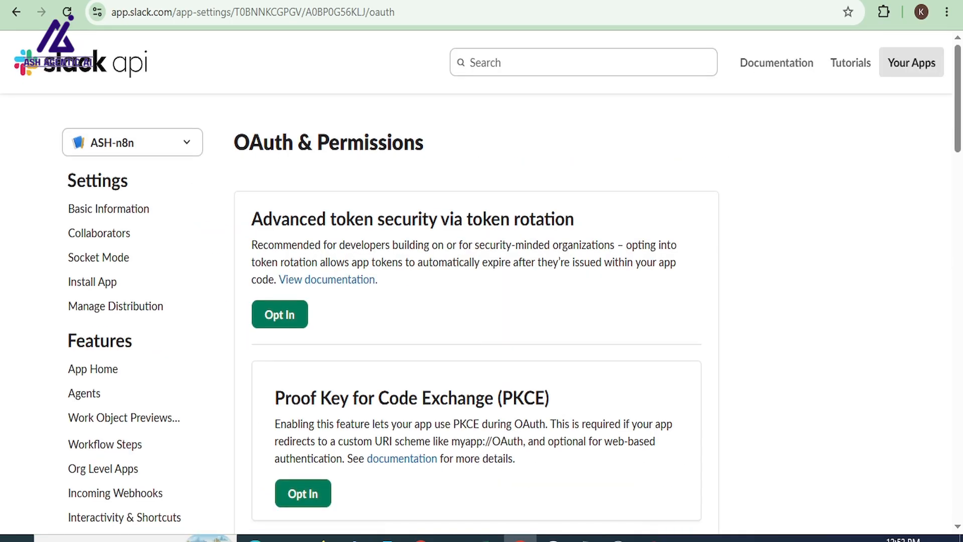
pyautogui.scroll(-5, 730, 491)
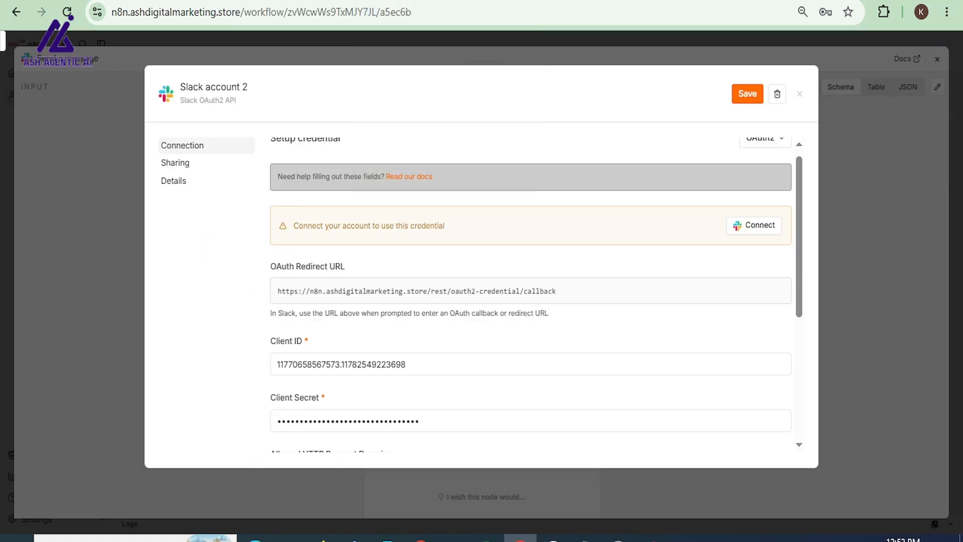
# Step: Save the Slack account 2 credential in n8n, connect it to Slack, and allow the ASH-n8n app access to the workspace
pyautogui.scroll(-3, 531, 296)
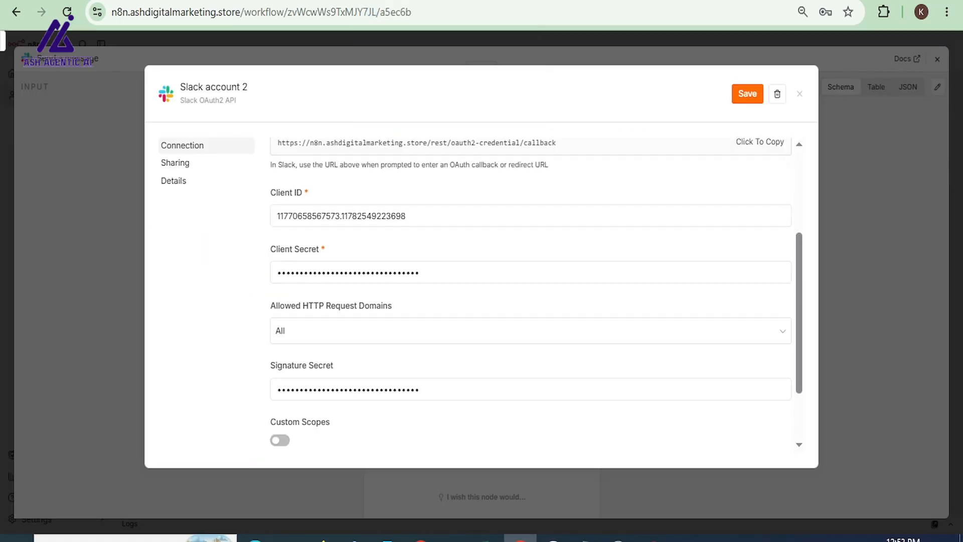
pyautogui.scroll(3, 652, 148)
pyautogui.click(748, 94)
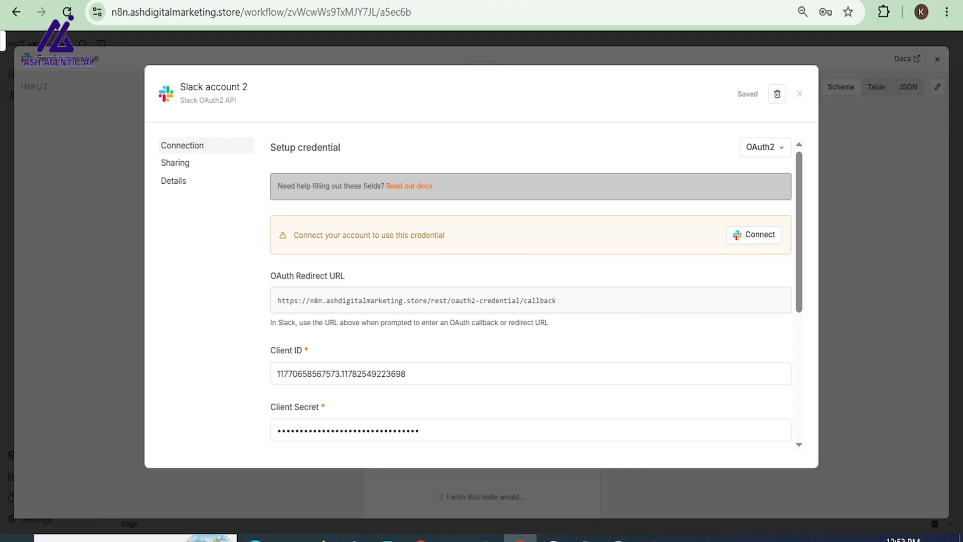
pyautogui.click(754, 234)
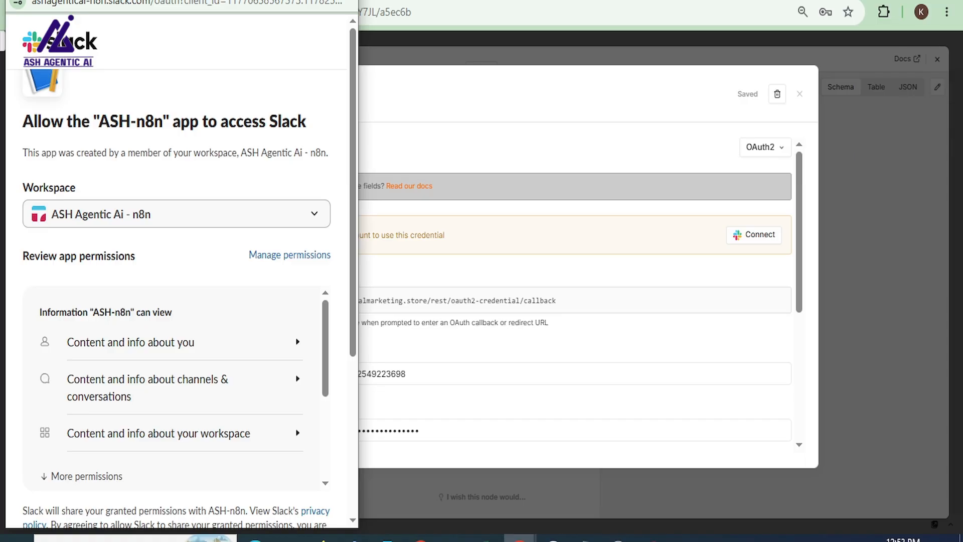
pyautogui.scroll(-8, 176, 388)
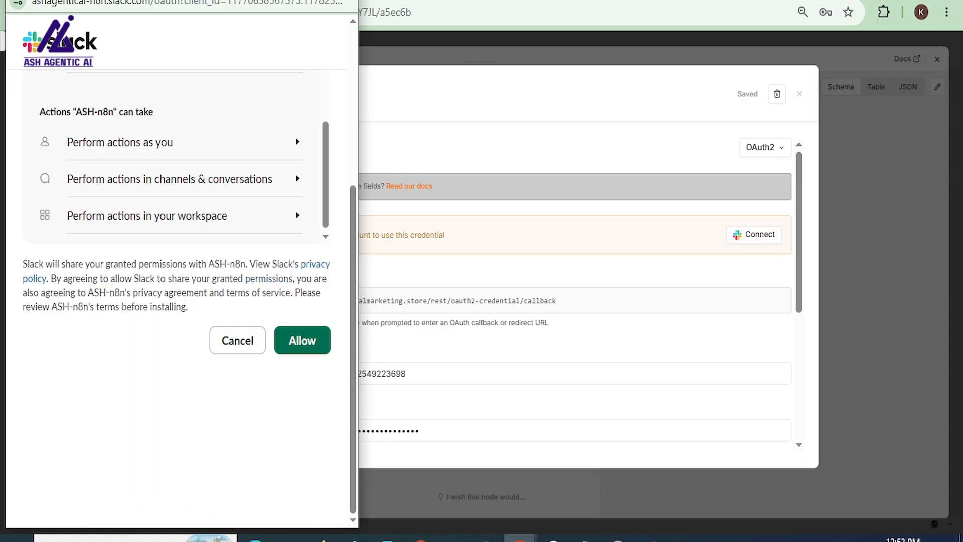
pyautogui.click(302, 340)
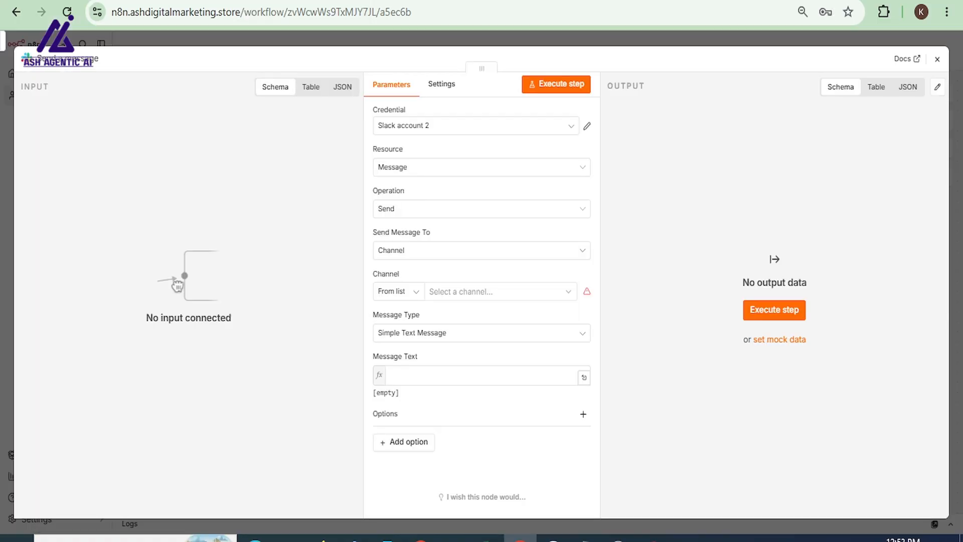
# Step: Switch the Slack account 2 credential to Access Token authentication and paste the bot user OAuth token as its access token
pyautogui.click(587, 126)
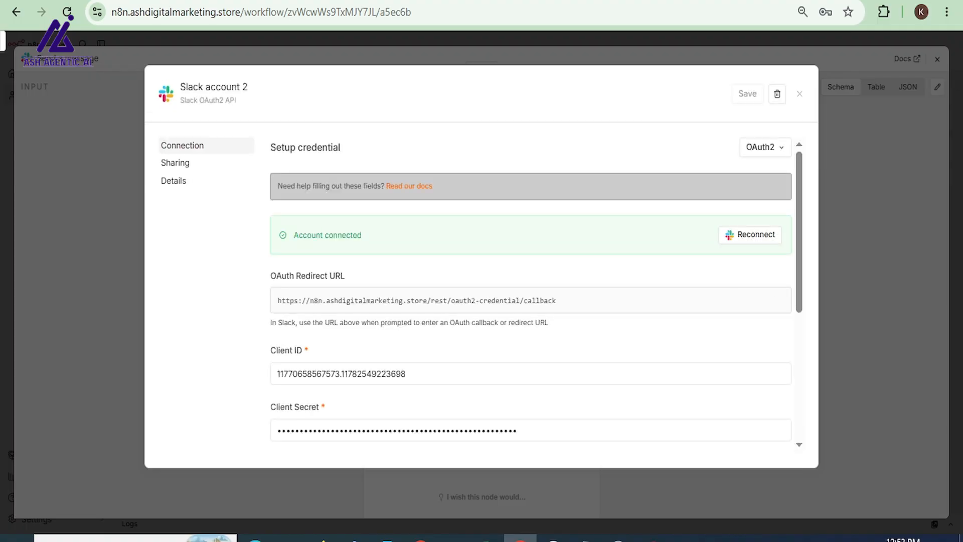
pyautogui.click(765, 147)
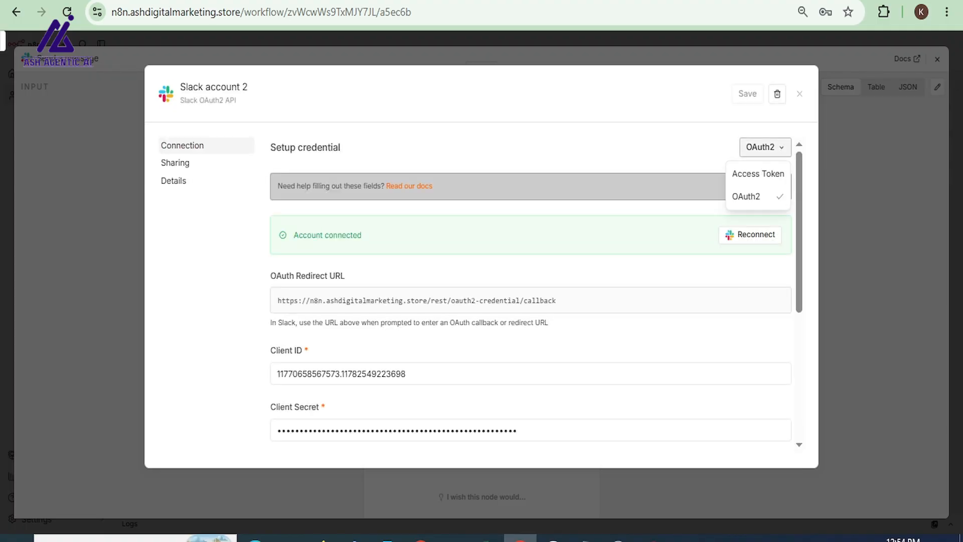
pyautogui.click(758, 173)
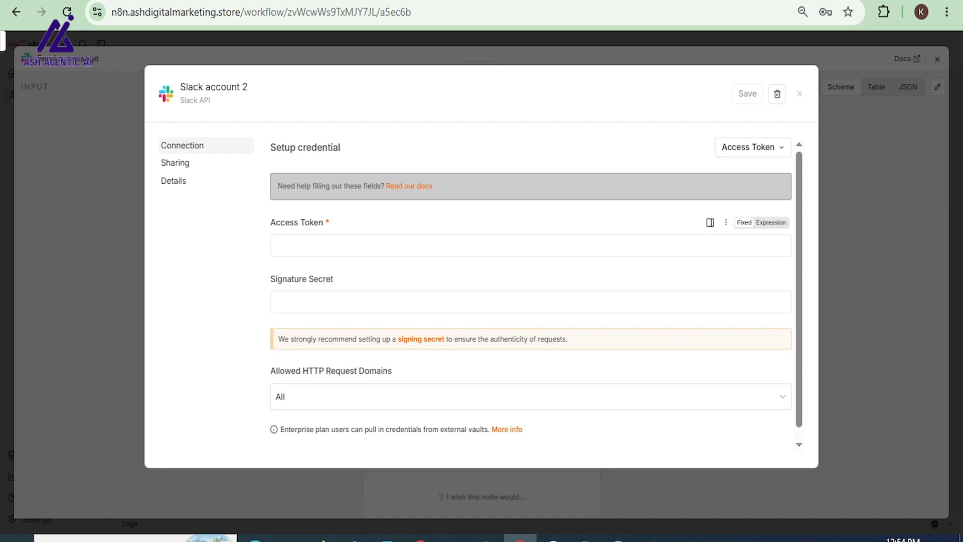
pyautogui.click(330, 245)
pyautogui.hotkey('ctrl', 'v')
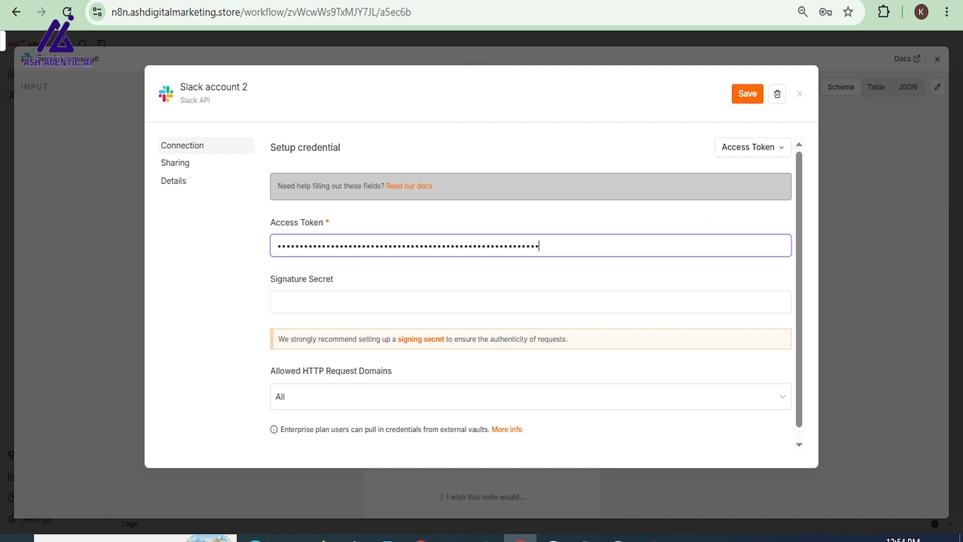
pyautogui.hotkey('ctrl', 'Tab')
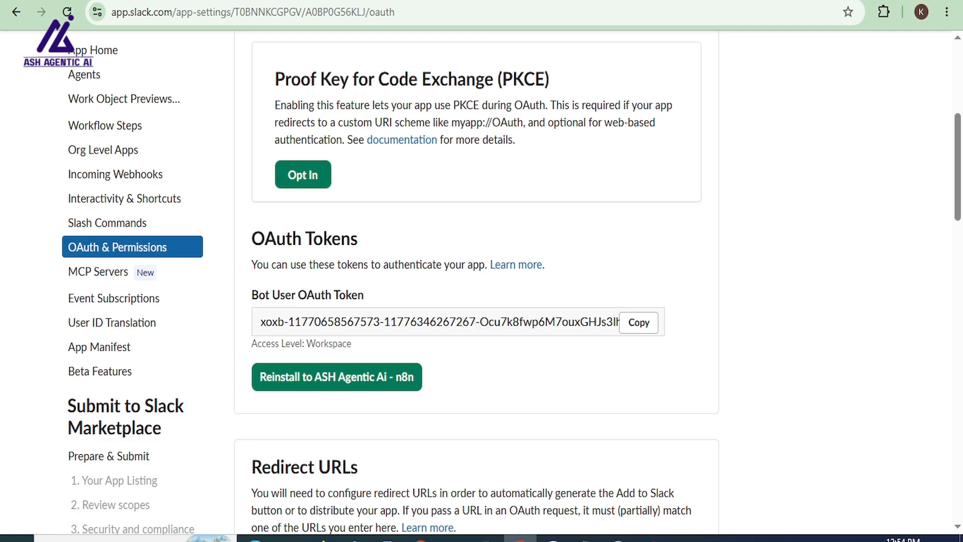
pyautogui.hotkey('ctrl', 'shift', 'Tab')
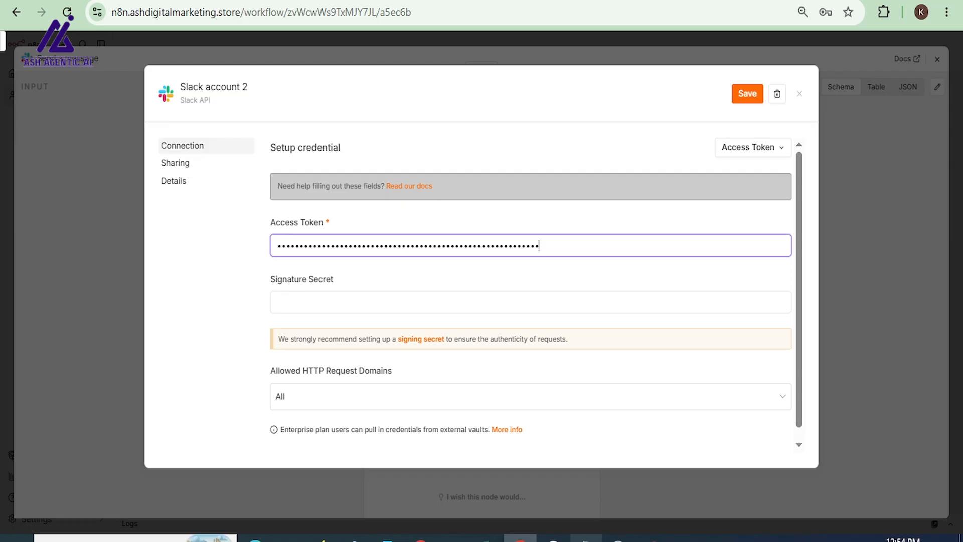
# Step: Copy the signing secret from Notepad into the credential's Signature Secret, and save and close the credential
pyautogui.hotkey('alt', 'Tab')
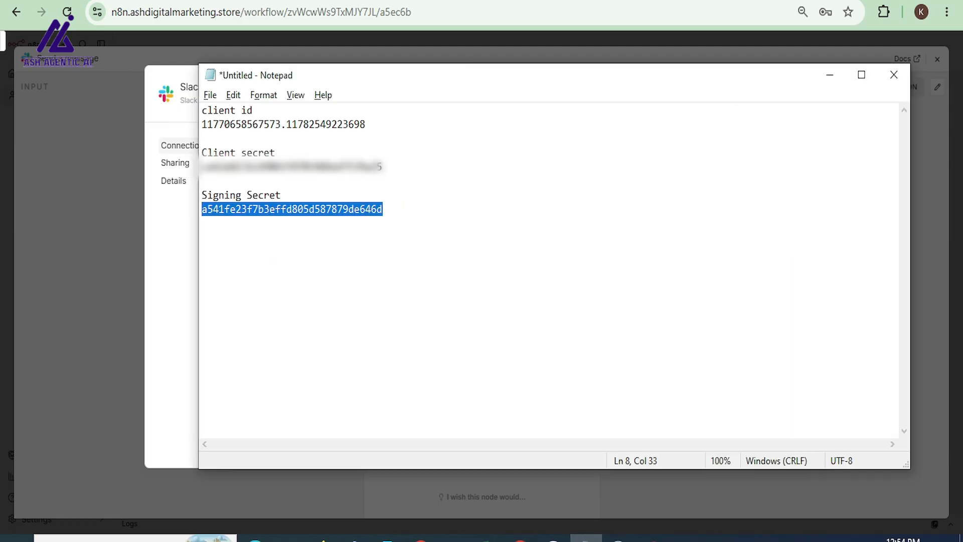
pyautogui.hotkey('alt', 'Tab')
pyautogui.hotkey('ctrl', 'v')
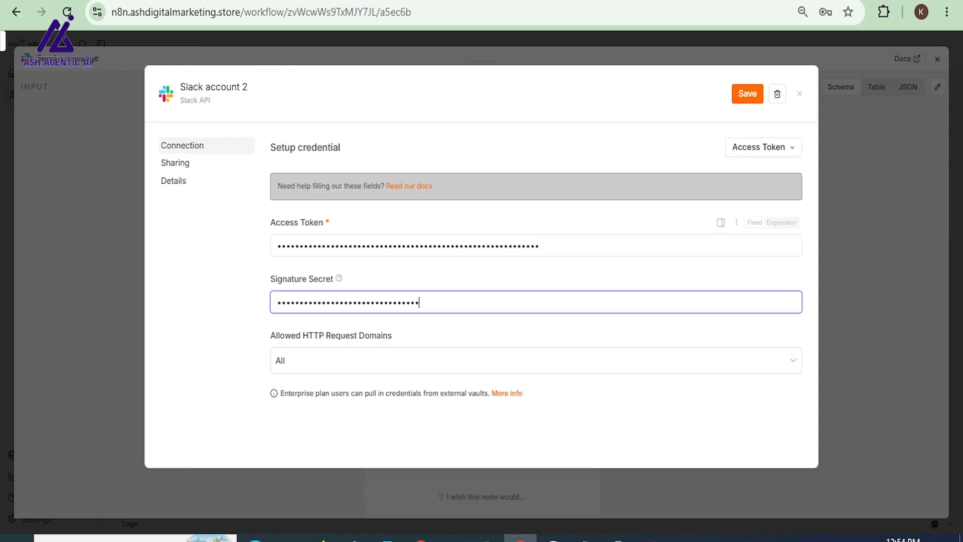
pyautogui.click(748, 93)
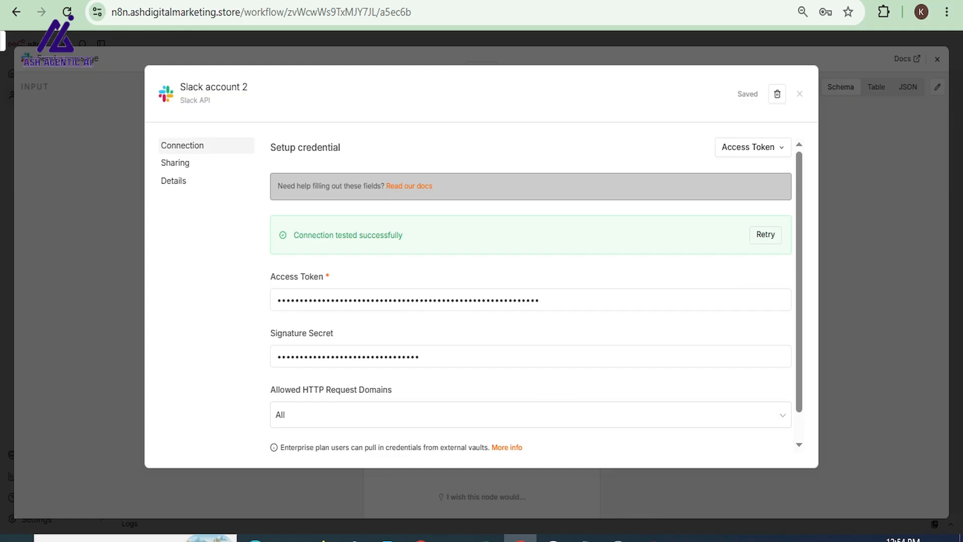
pyautogui.click(800, 94)
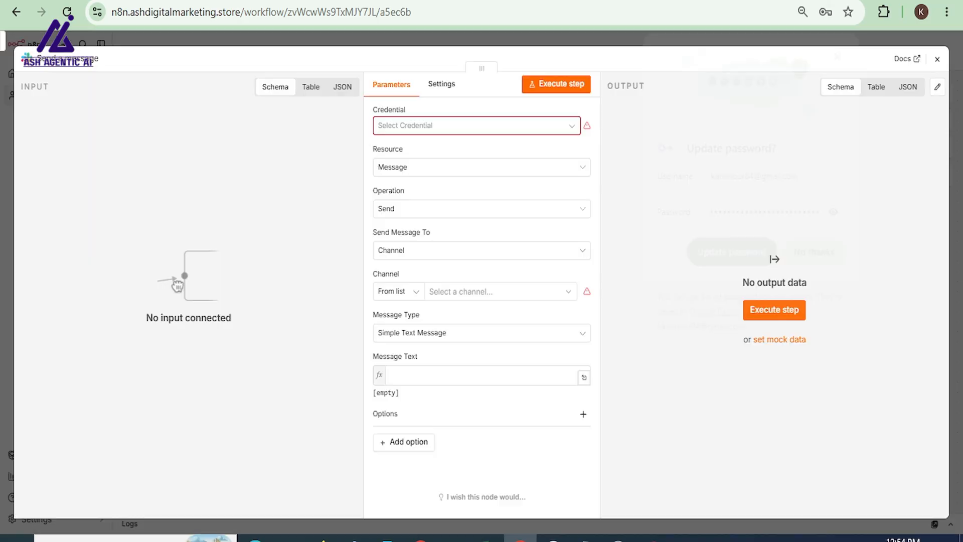
# Step: Select Slack account 2 as the Send a message credential, check the channels in Slack, and choose youtube-demo as the channel
pyautogui.click(476, 126)
pyautogui.click(477, 159)
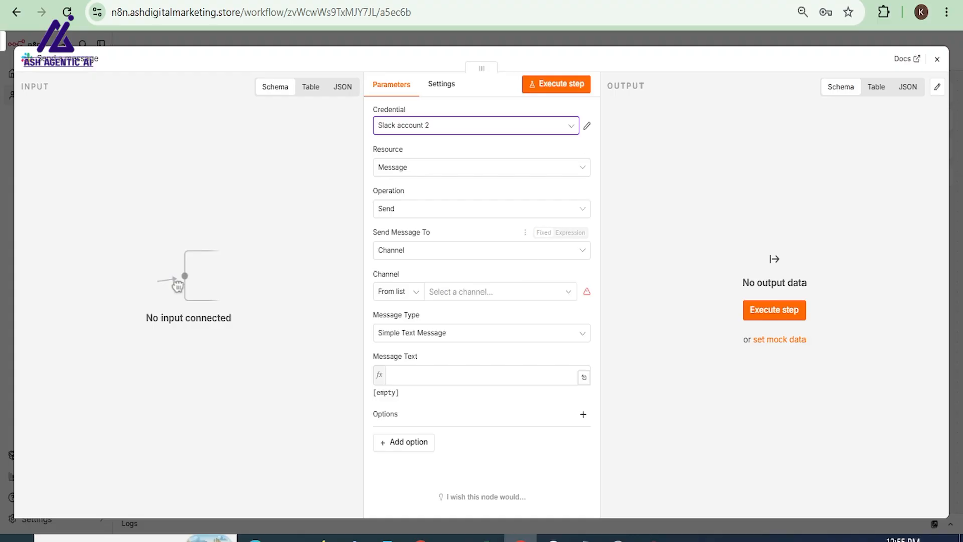
pyautogui.click(553, 540)
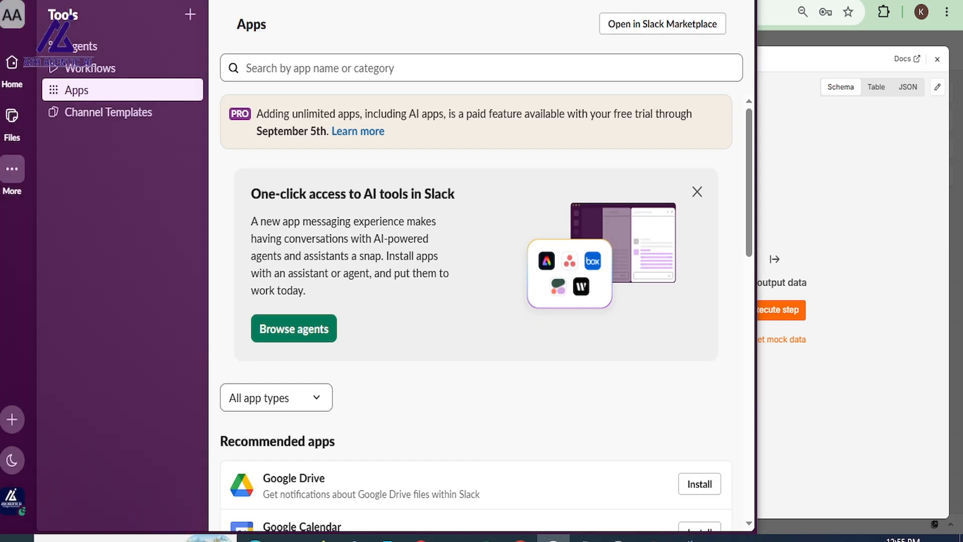
pyautogui.click(12, 62)
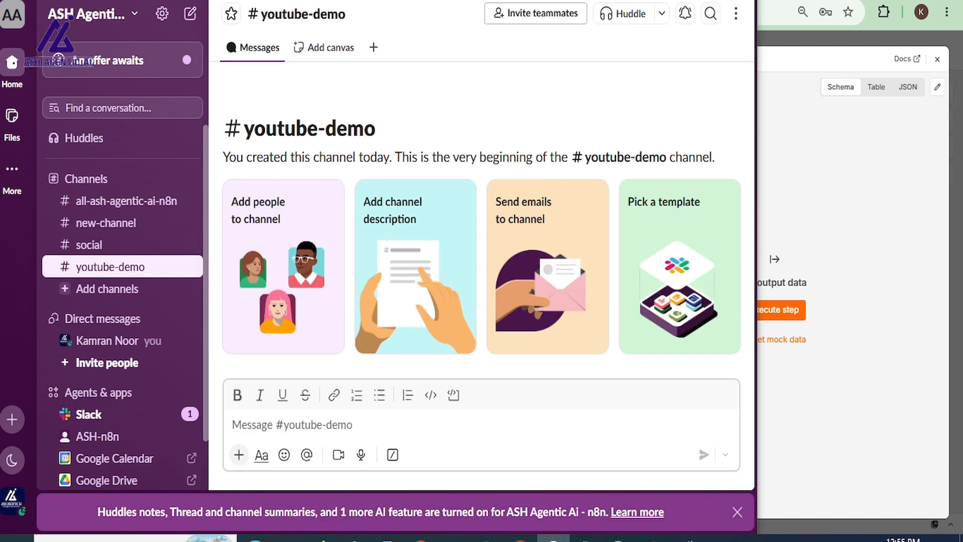
pyautogui.hotkey('alt', 'Tab')
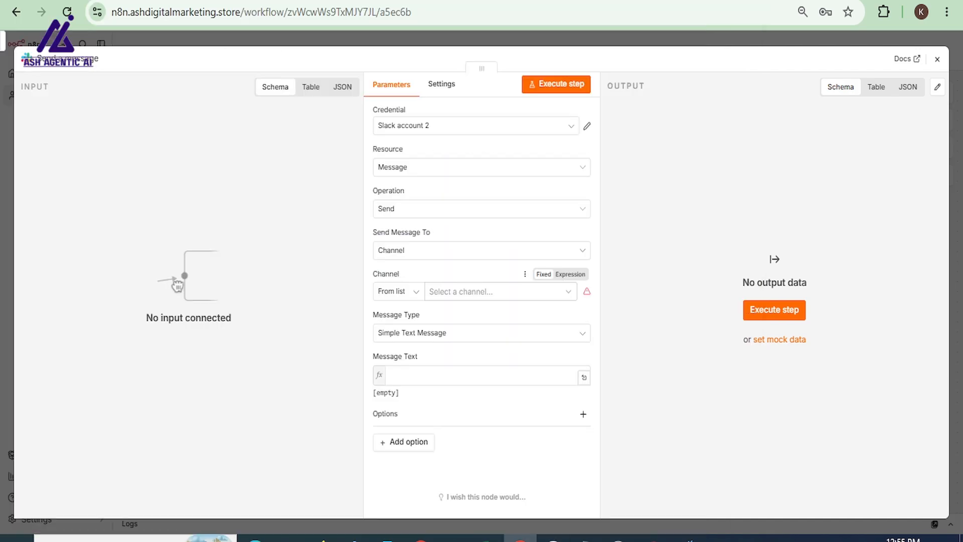
pyautogui.click(501, 292)
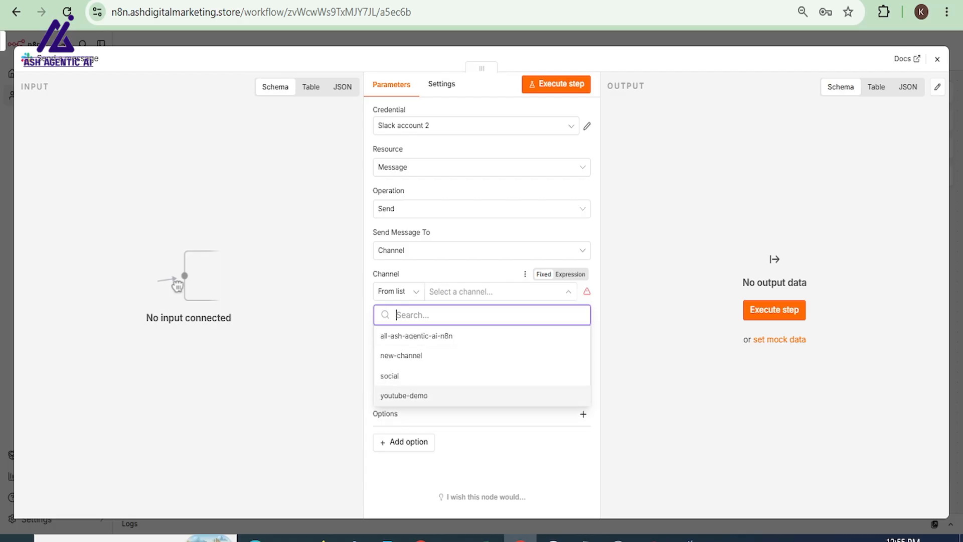
pyautogui.click(404, 396)
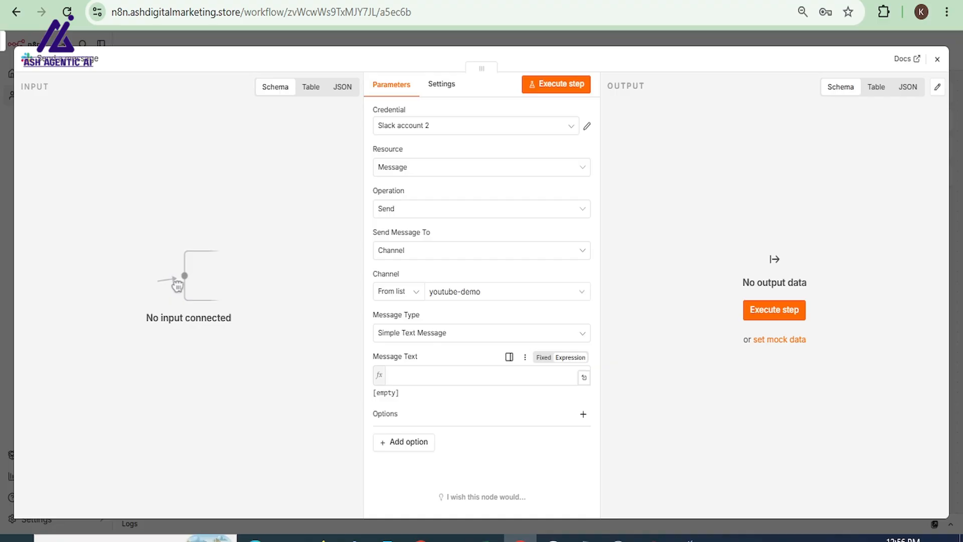
# Step: Set the message text to "Thank You" and execute the Send a message node
pyautogui.click(451, 375)
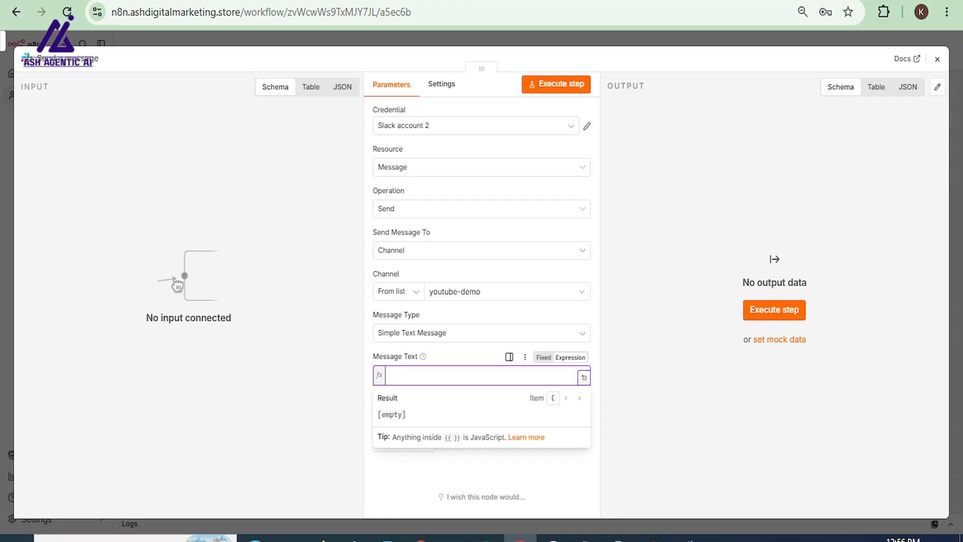
pyautogui.write('Thank You')
pyautogui.click(481, 471)
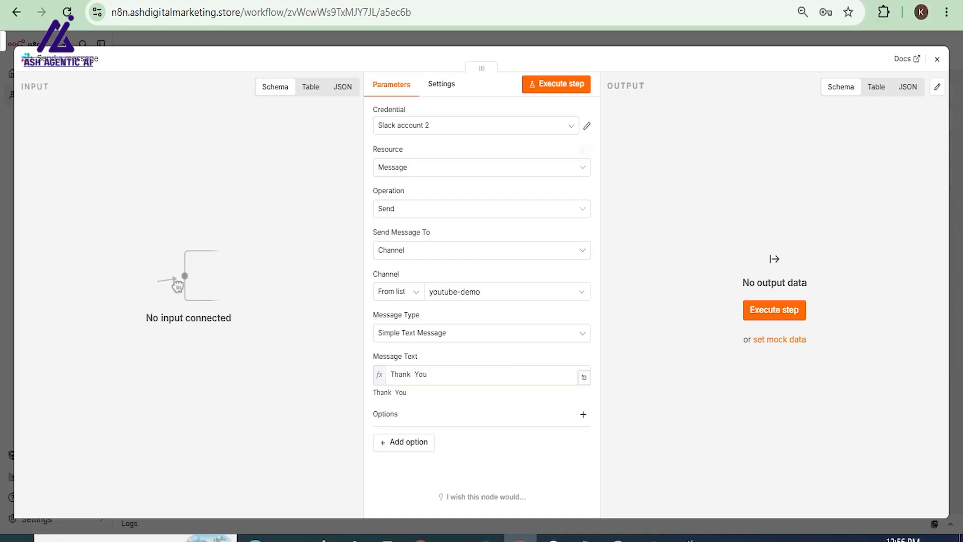
pyautogui.click(556, 84)
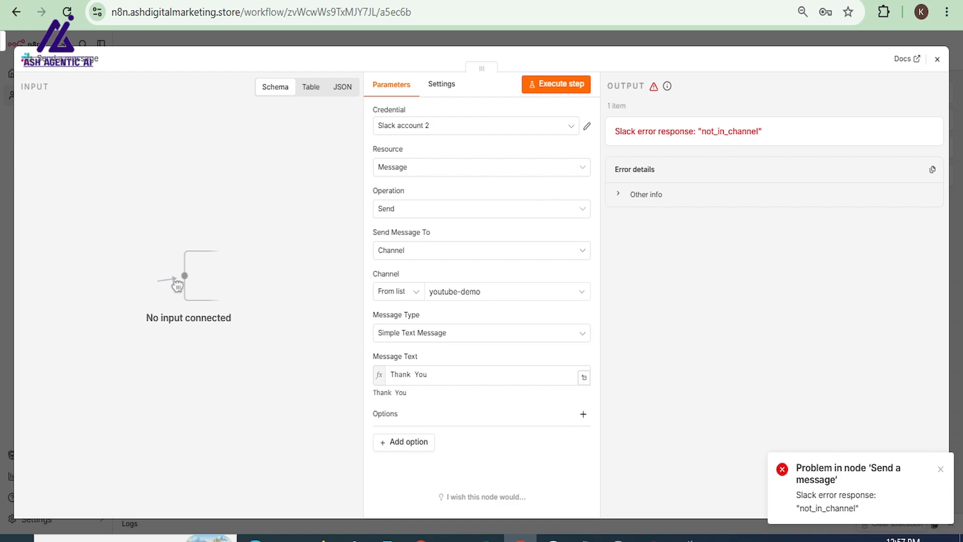
pyautogui.click(553, 539)
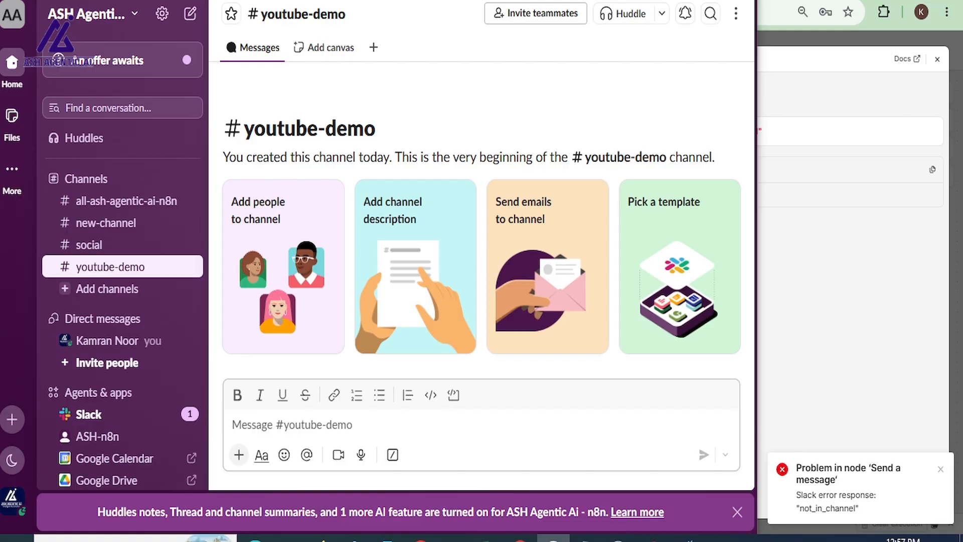
pyautogui.write('@')
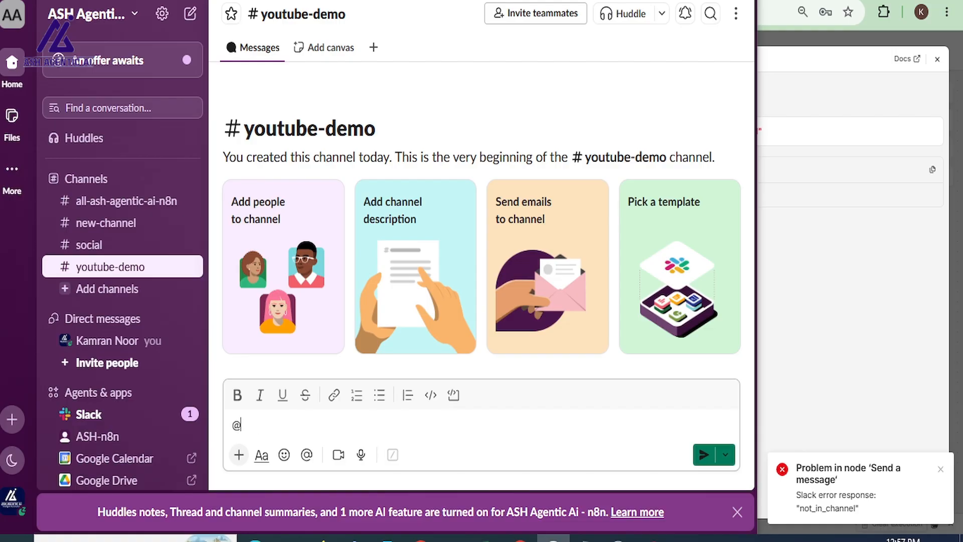
pyautogui.press('Up')
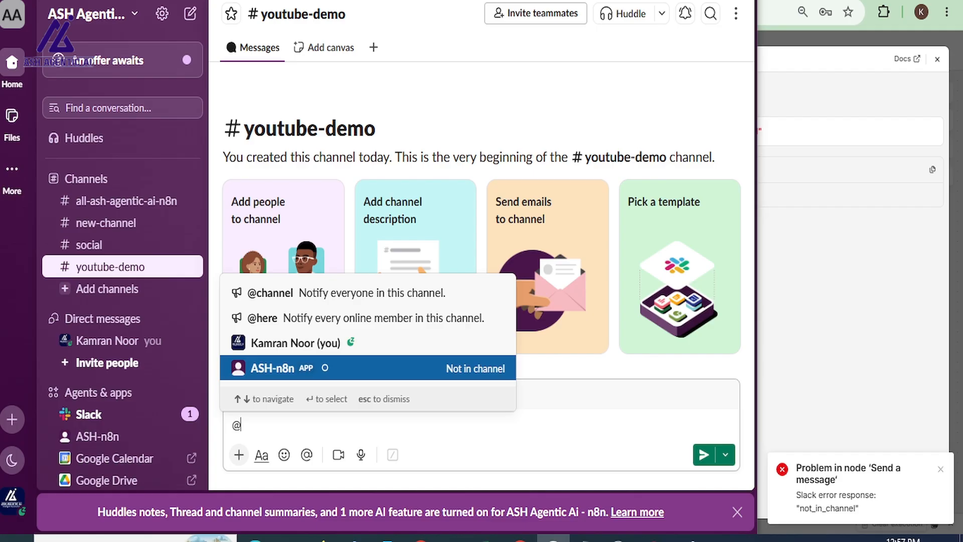
pyautogui.press('Return')
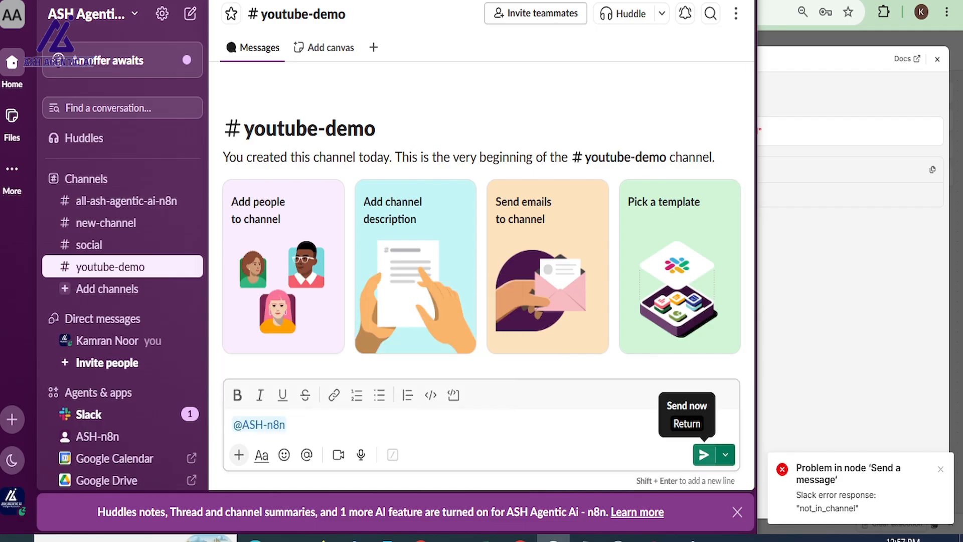
pyautogui.click(704, 454)
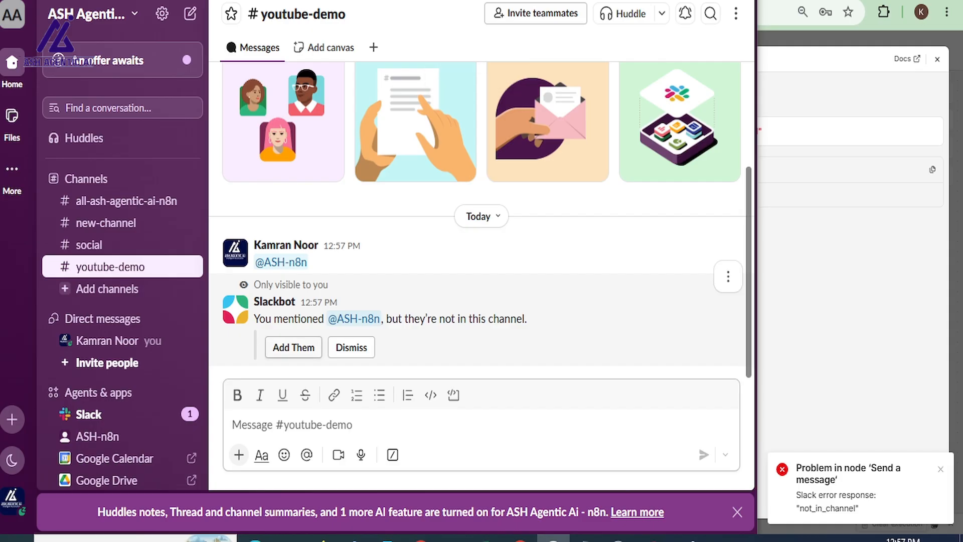
pyautogui.click(294, 348)
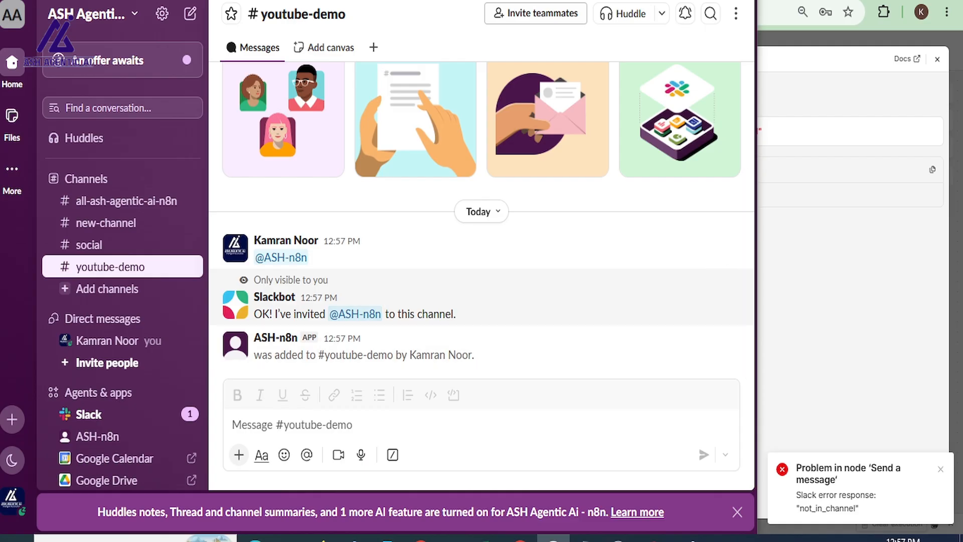
# Step: Return to n8n, execute the Send a message node again, review its output, and close the node
pyautogui.hotkey('alt', 'Tab')
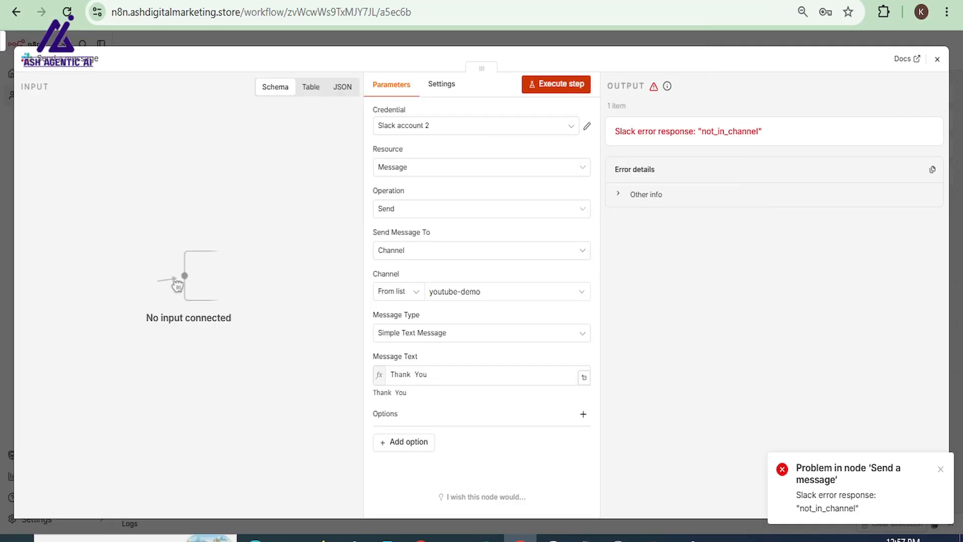
pyautogui.click(557, 83)
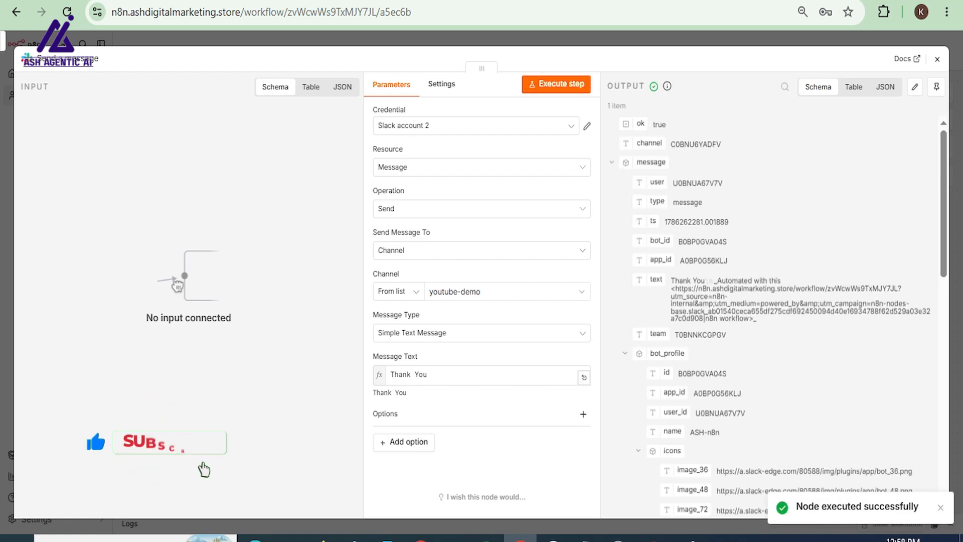
pyautogui.scroll(-3, 770, 311)
pyautogui.scroll(-6, 773, 311)
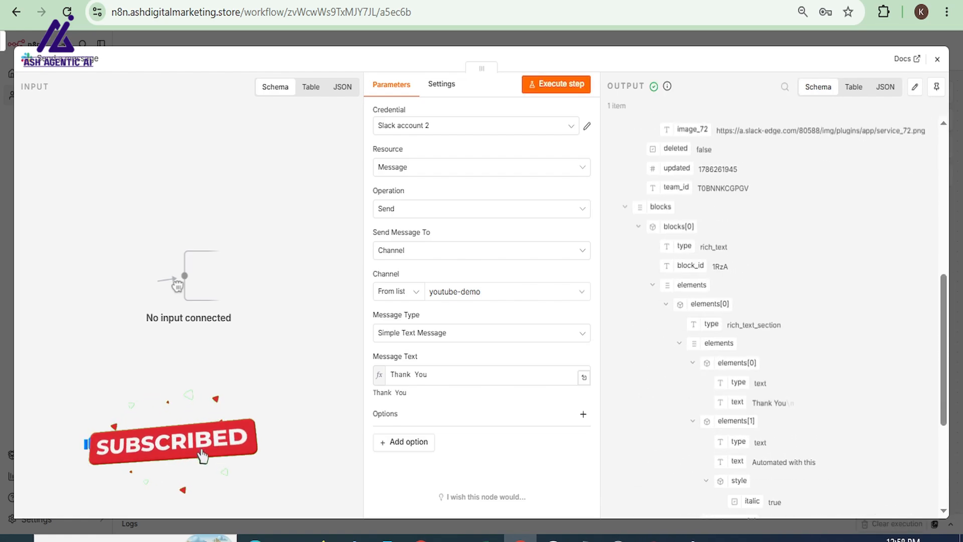
pyautogui.scroll(10, 773, 311)
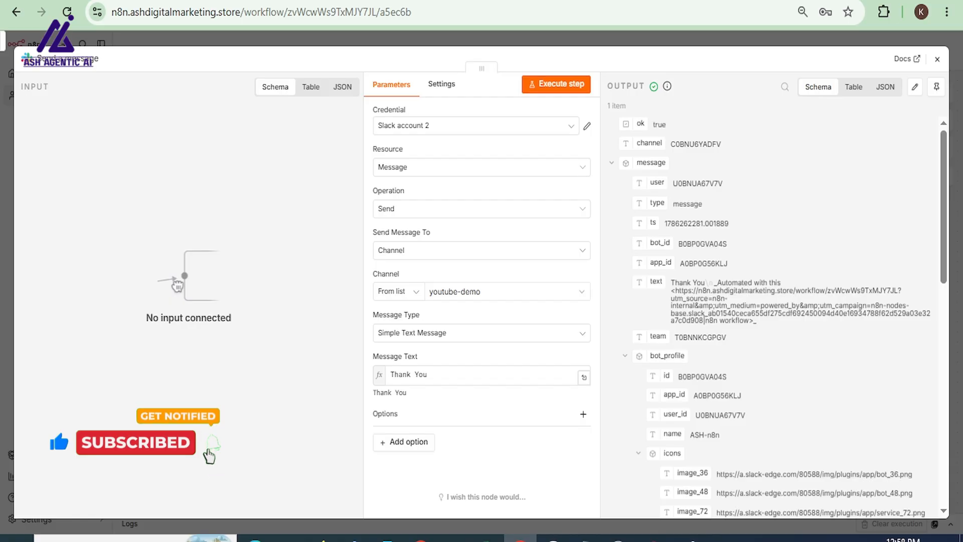
pyautogui.click(937, 59)
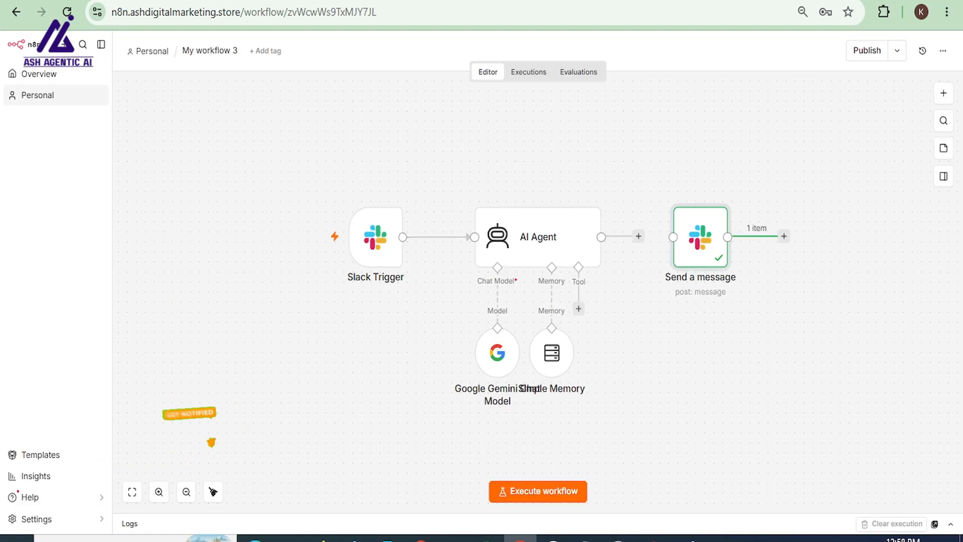
# Step: Open the Slack Trigger node and set its Channel to Watch to youtube-demo, chosen from the list
pyautogui.moveTo(374, 244)
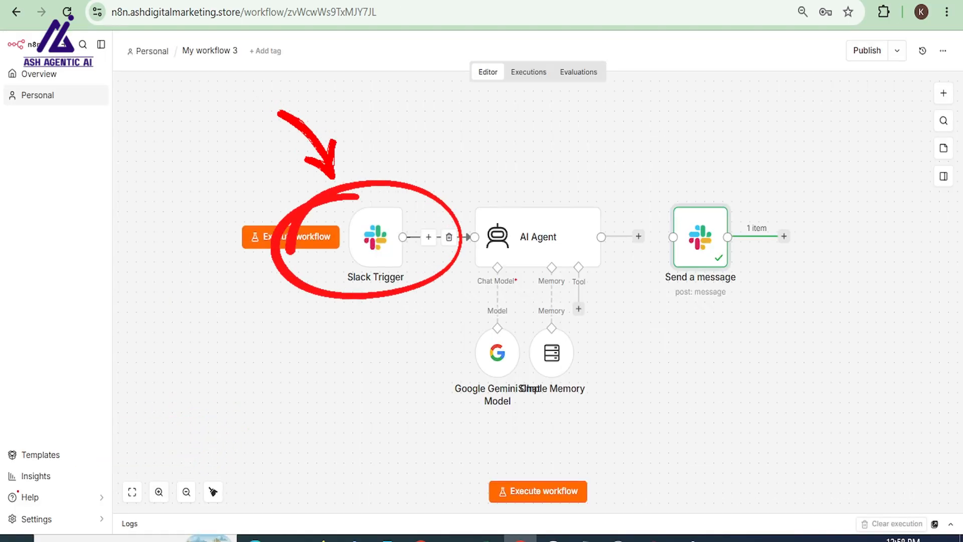
pyautogui.doubleClick(374, 236)
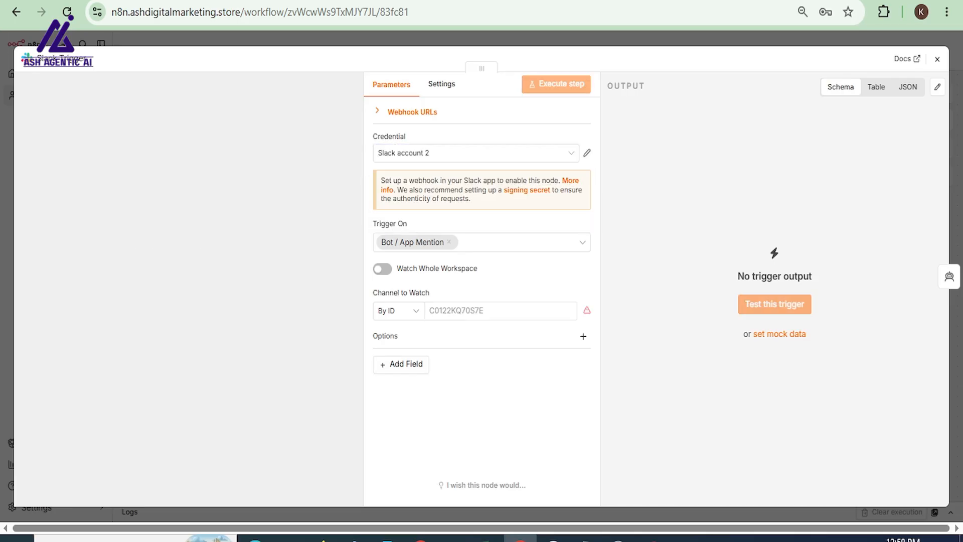
pyautogui.click(399, 311)
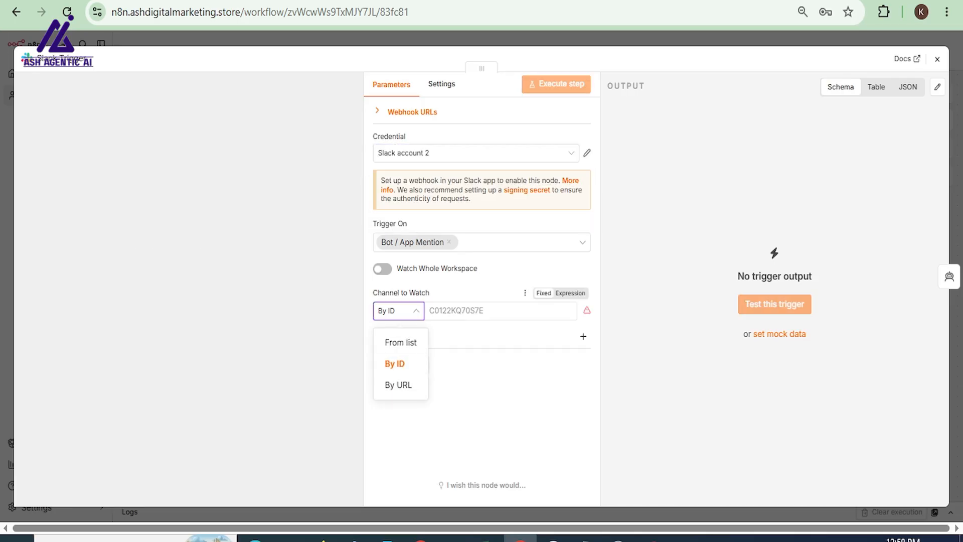
pyautogui.click(401, 342)
pyautogui.click(480, 311)
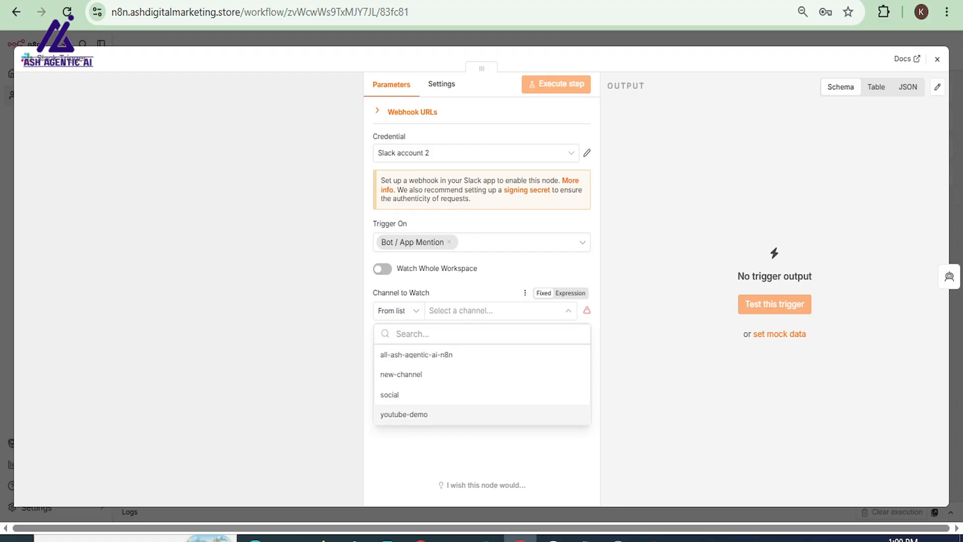
pyautogui.click(404, 414)
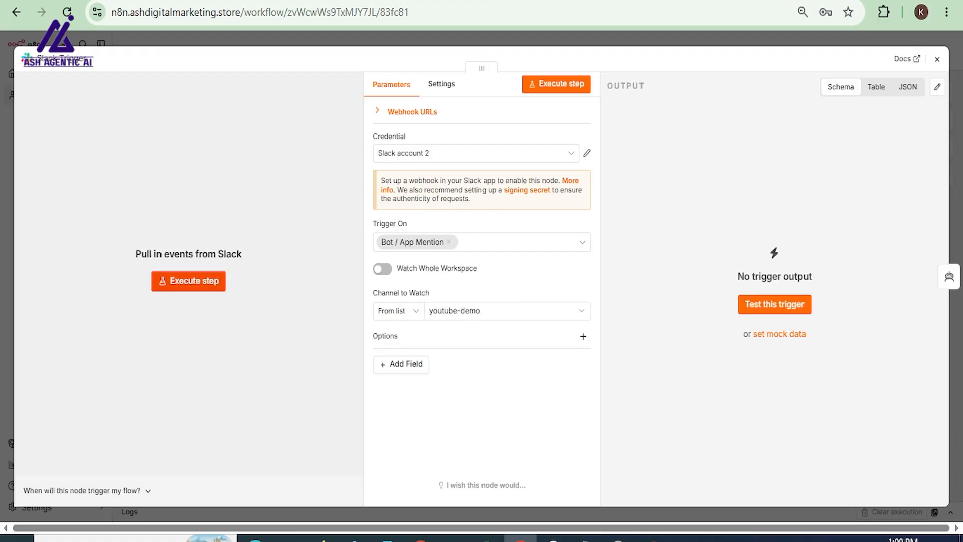
pyautogui.click(189, 280)
pyautogui.click(554, 538)
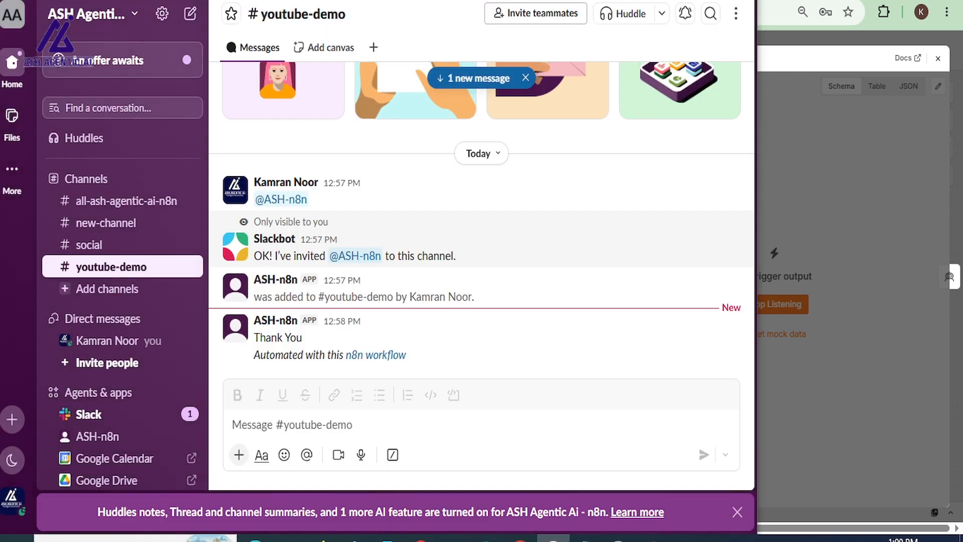
pyautogui.write('@')
pyautogui.press('Up')
pyautogui.press('Return')
pyautogui.press('BackSpace')
pyautogui.press('BackSpace')
pyautogui.press('BackSpace')
pyautogui.press('BackSpace')
pyautogui.press('BackSpace')
pyautogui.press('BackSpace')
pyautogui.press('BackSpace')
pyautogui.press('BackSpace')
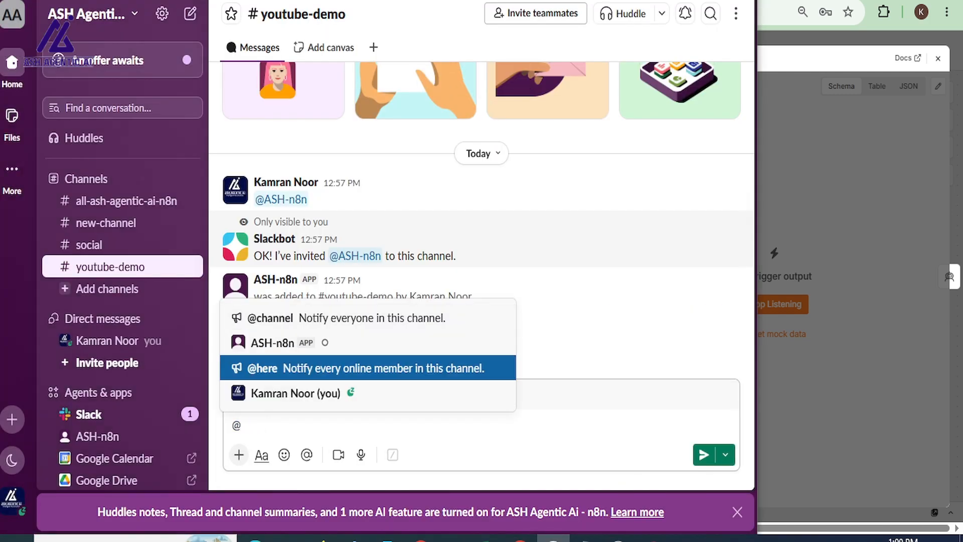
pyautogui.press('Up')
pyautogui.press('Return')
pyautogui.write('Hi')
pyautogui.press('Return')
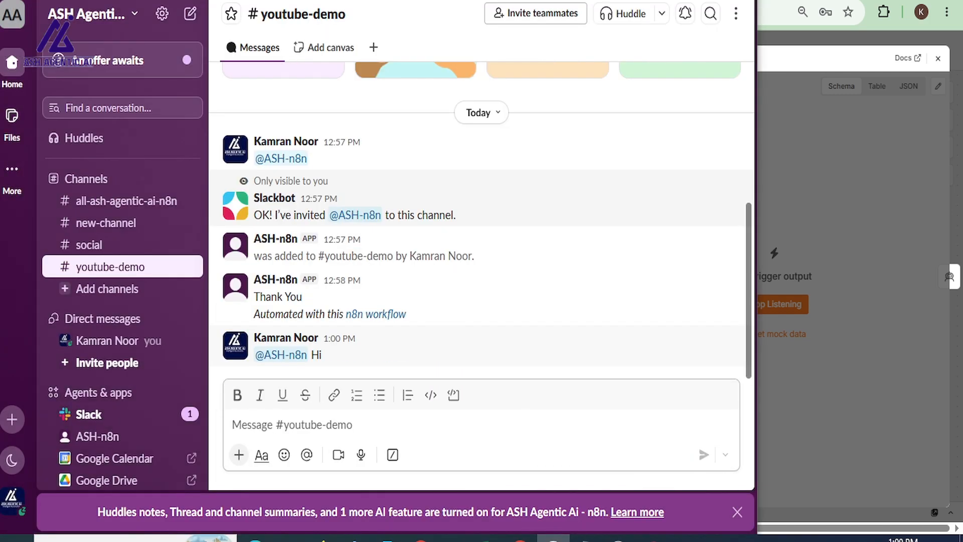
# Step: Return to n8n, stop the Slack Trigger from listening, and copy its test webhook URL
pyautogui.hotkey('alt', 'Tab')
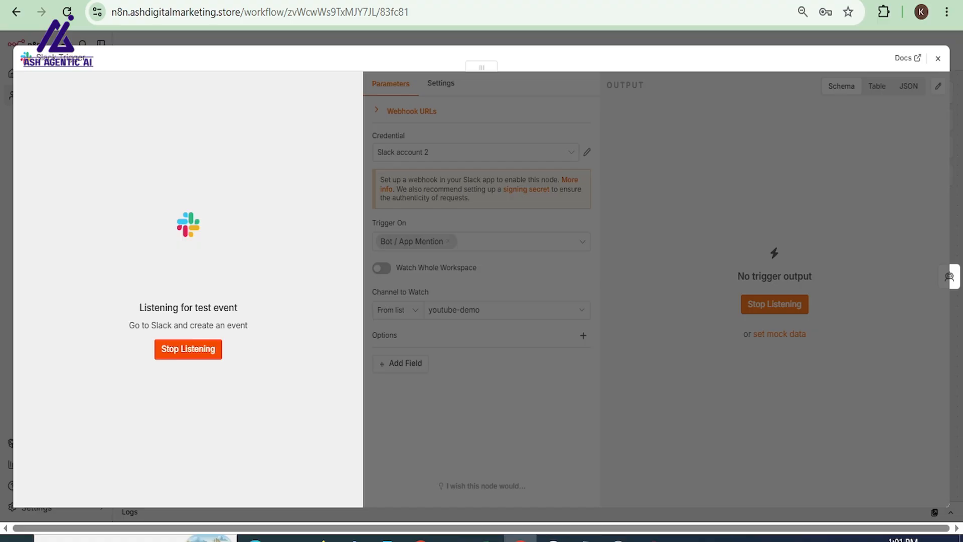
pyautogui.click(188, 350)
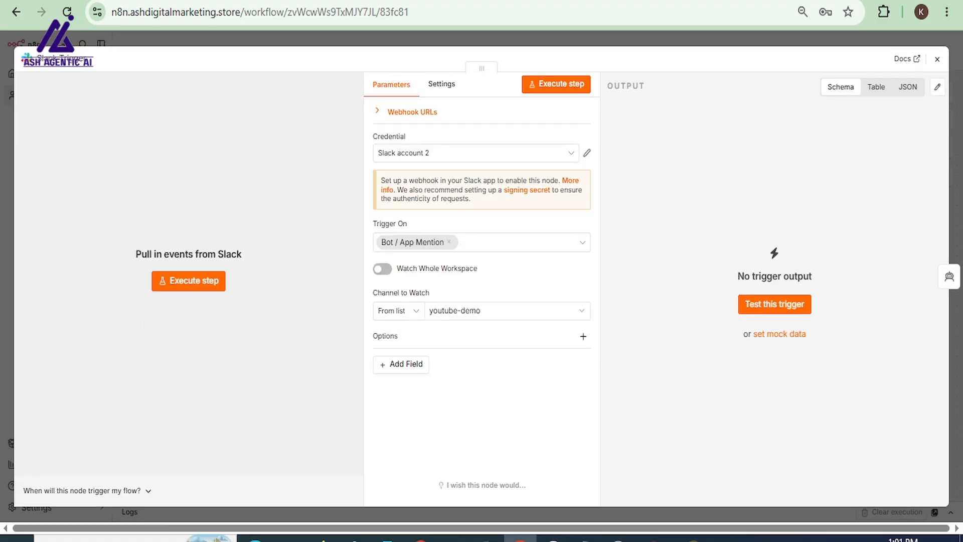
pyautogui.click(413, 111)
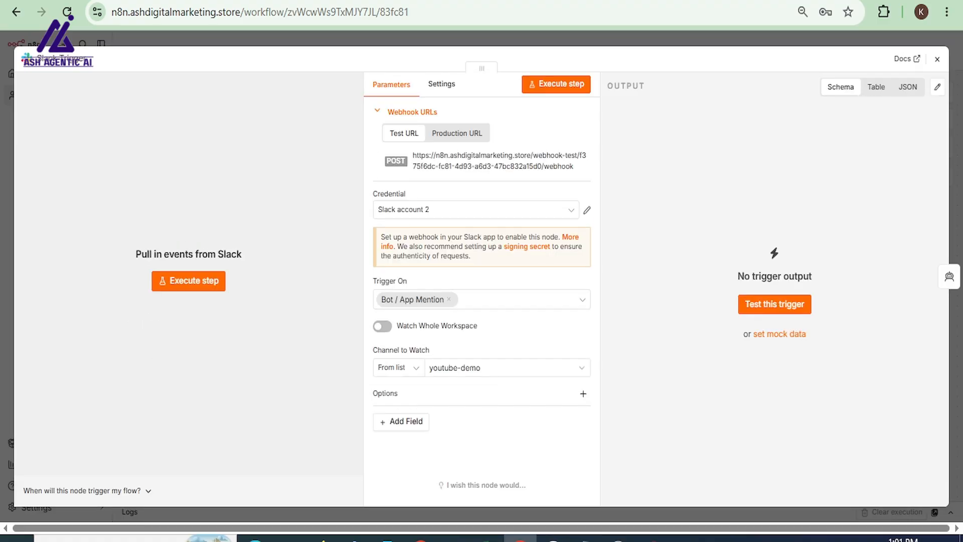
pyautogui.click(493, 161)
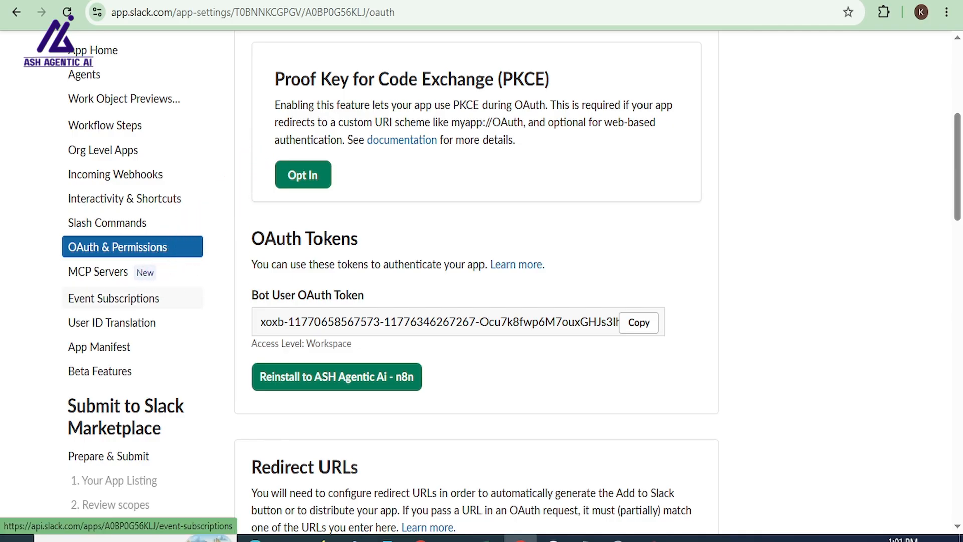
# Step: Enable Event Subscriptions for the ASH-n8n app and paste the n8n test webhook URL as the Request URL
pyautogui.click(113, 298)
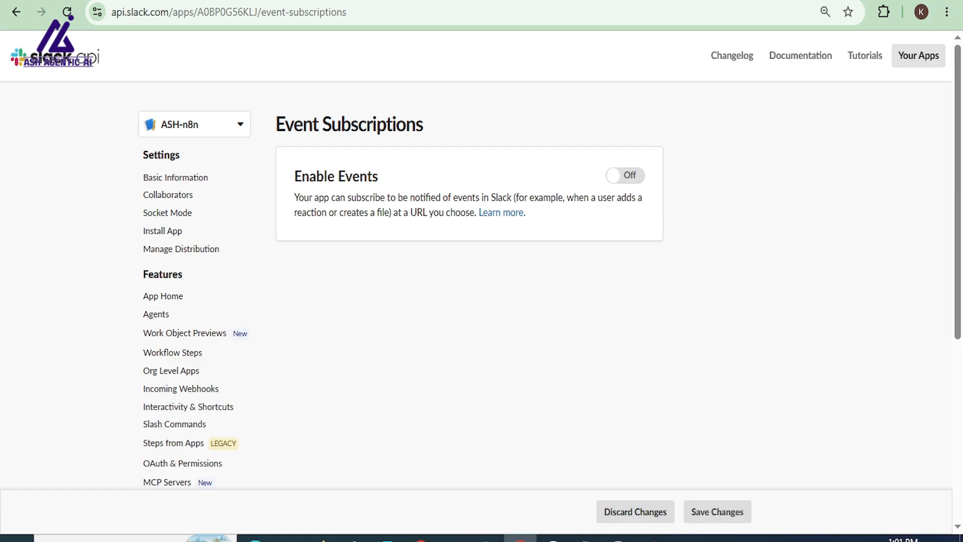
pyautogui.click(625, 175)
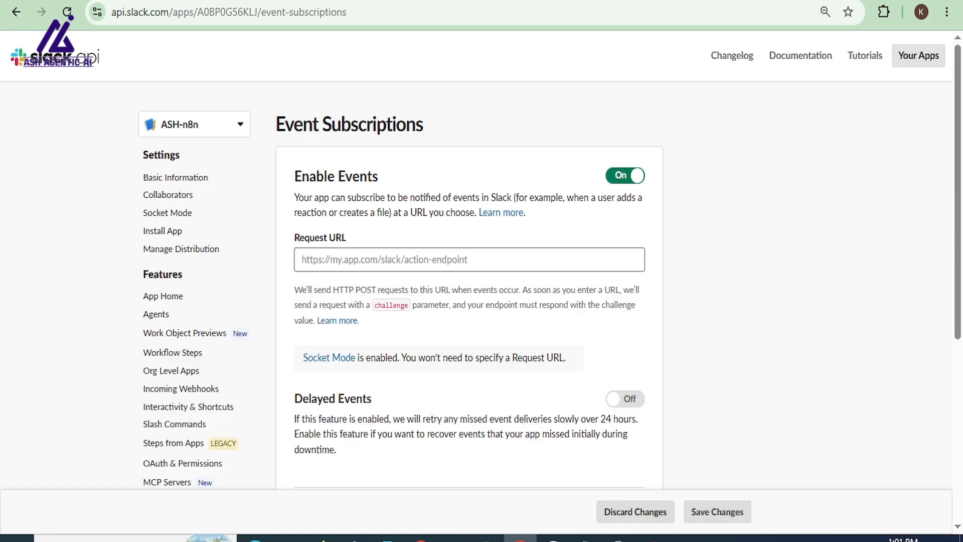
pyautogui.click(441, 260)
pyautogui.hotkey('ctrl', 'v')
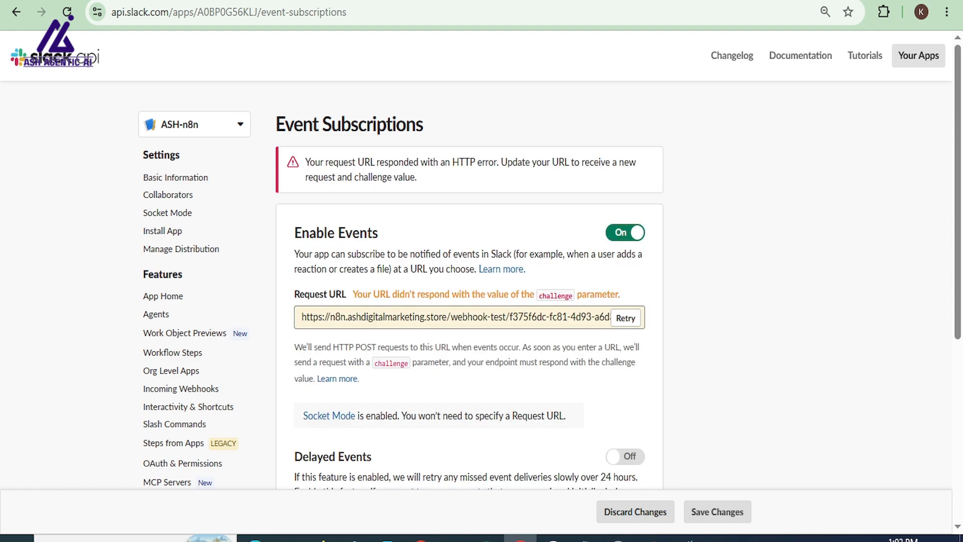
# Step: Execute the Slack Trigger in n8n so it listens, and retry the Request URL verification in the Slack app's Event Subscriptions
pyautogui.hotkey('ctrl', 'Tab')
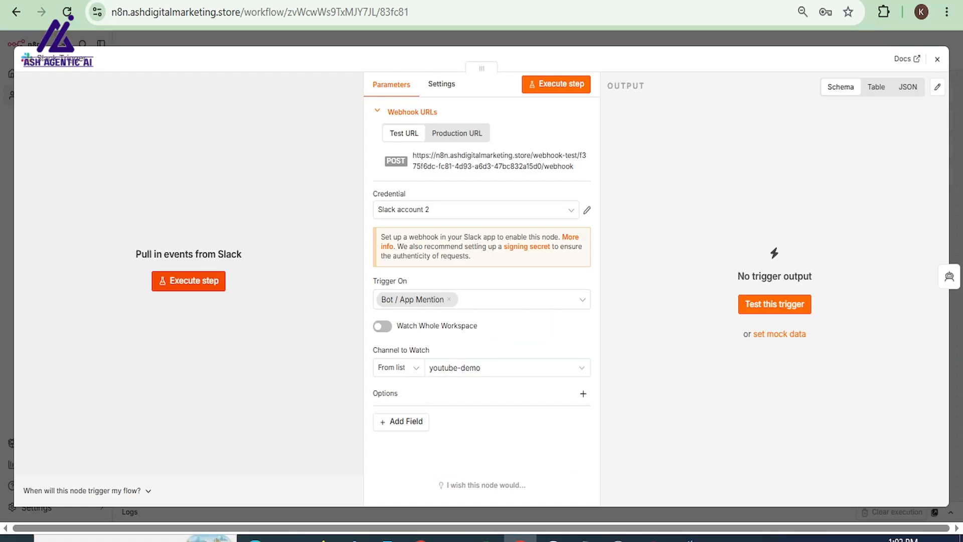
pyautogui.click(189, 281)
pyautogui.hotkey('ctrl', 'shift', 'Tab')
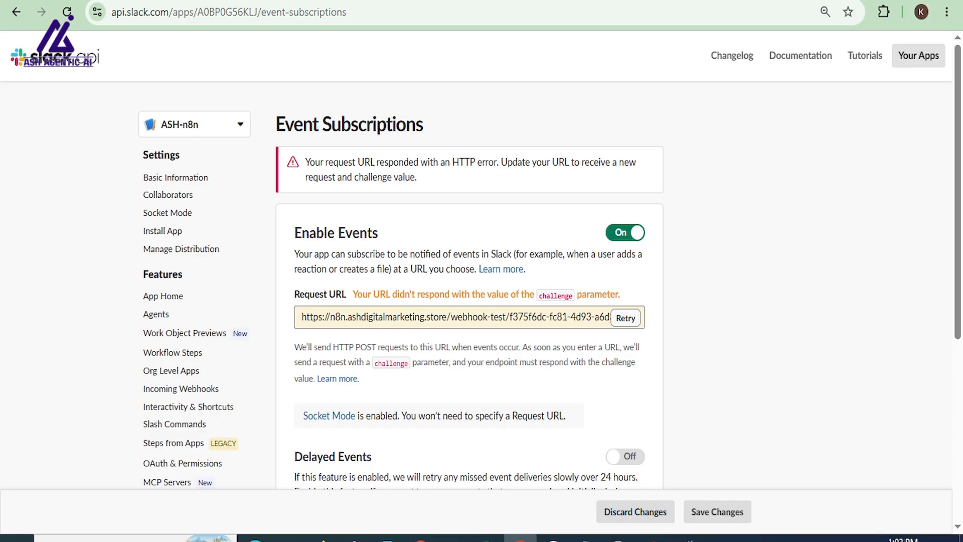
pyautogui.click(625, 318)
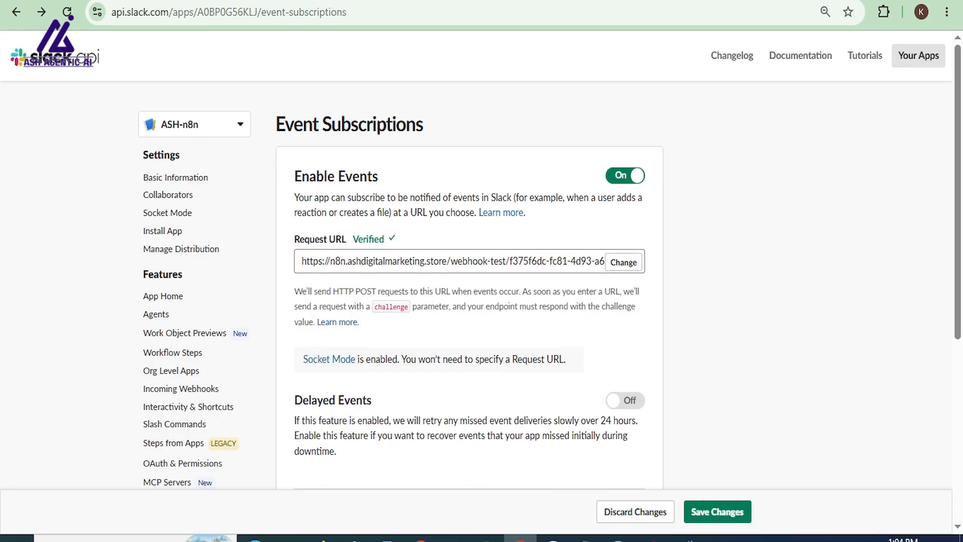
# Step: Subscribe the app to the app_mention bot event, save the changes, and reinstall it to the ASH Agentic Ai - n8n workspace
pyautogui.scroll(-4, 481, 251)
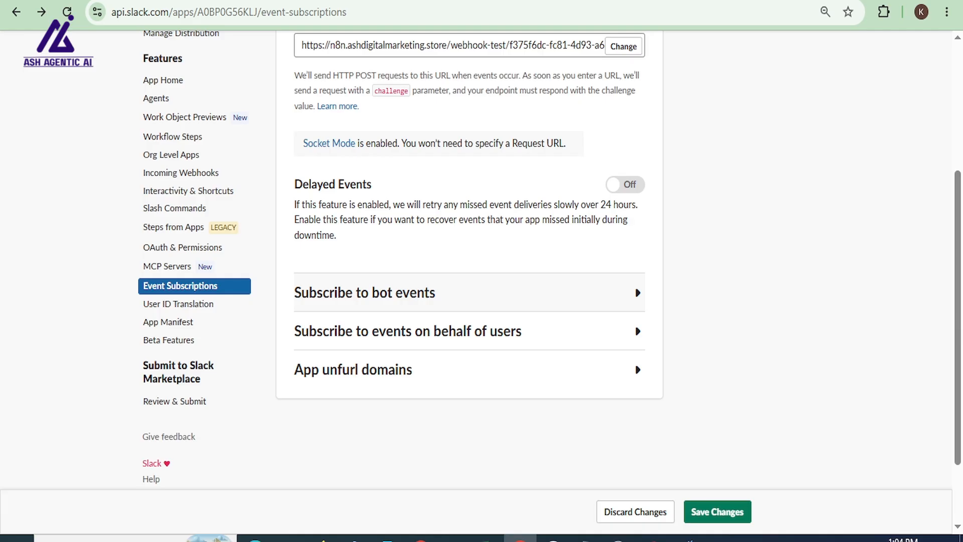
pyautogui.click(465, 292)
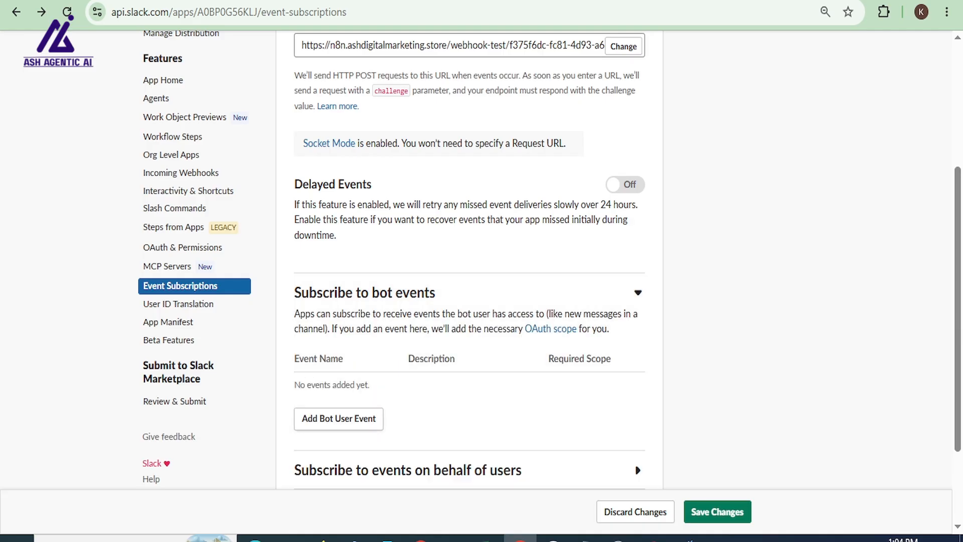
pyautogui.click(338, 419)
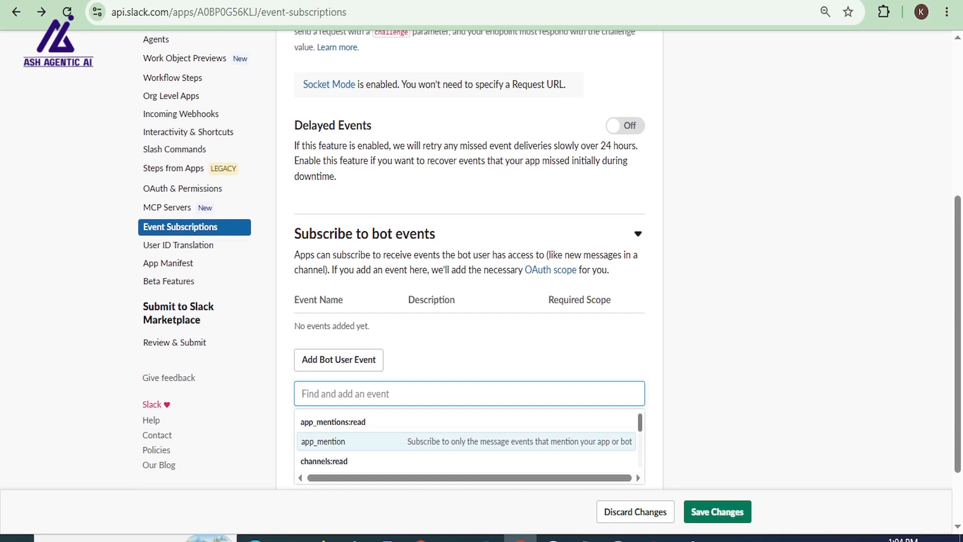
pyautogui.click(323, 441)
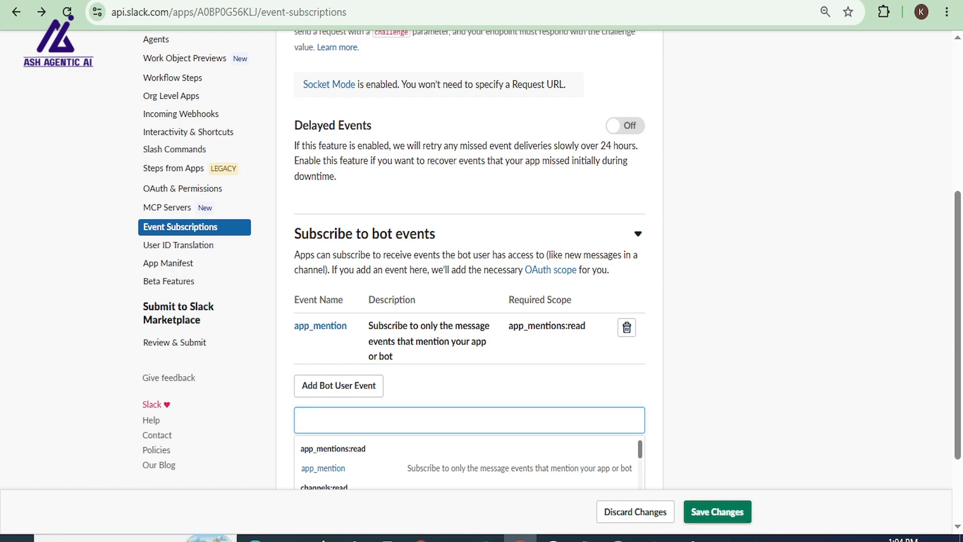
pyautogui.click(718, 512)
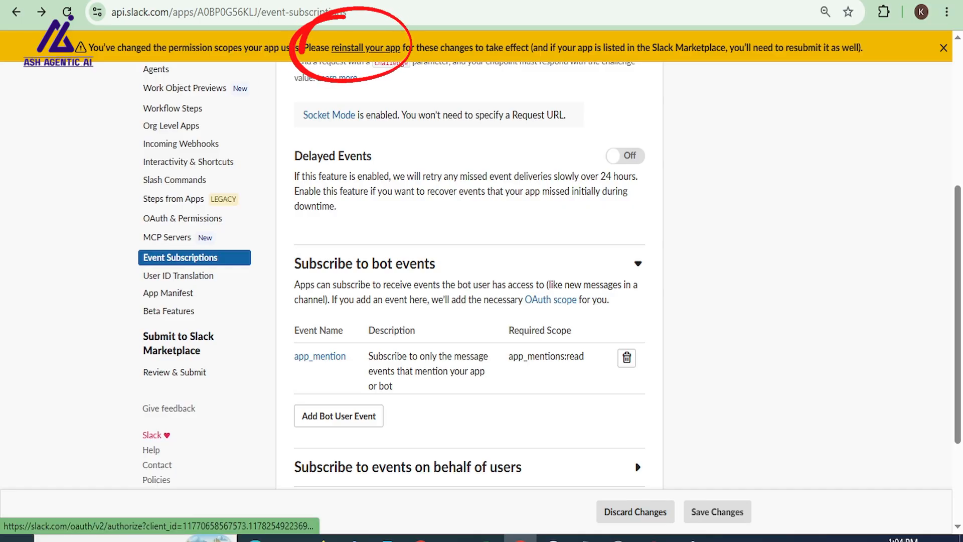
pyautogui.click(365, 47)
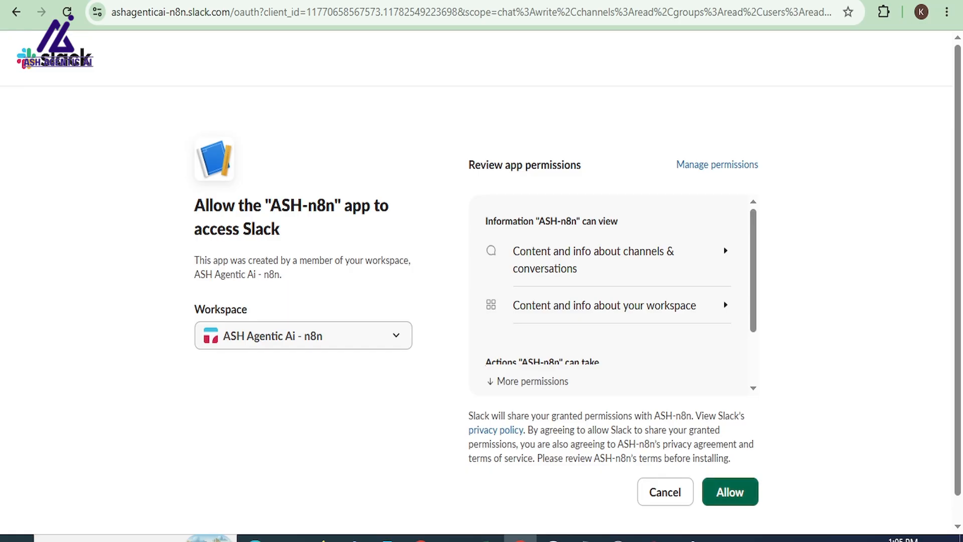
pyautogui.click(730, 492)
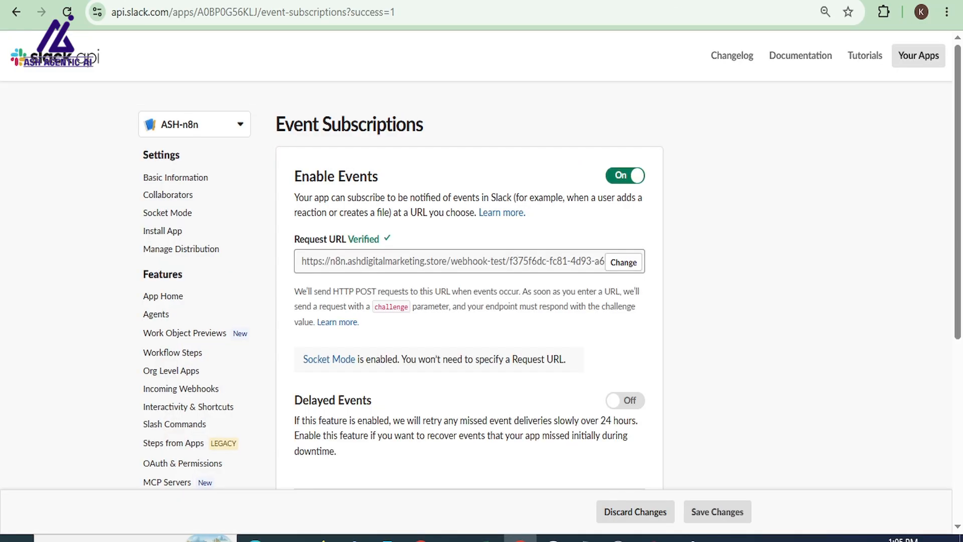
pyautogui.hotkey('ctrl', 'Tab')
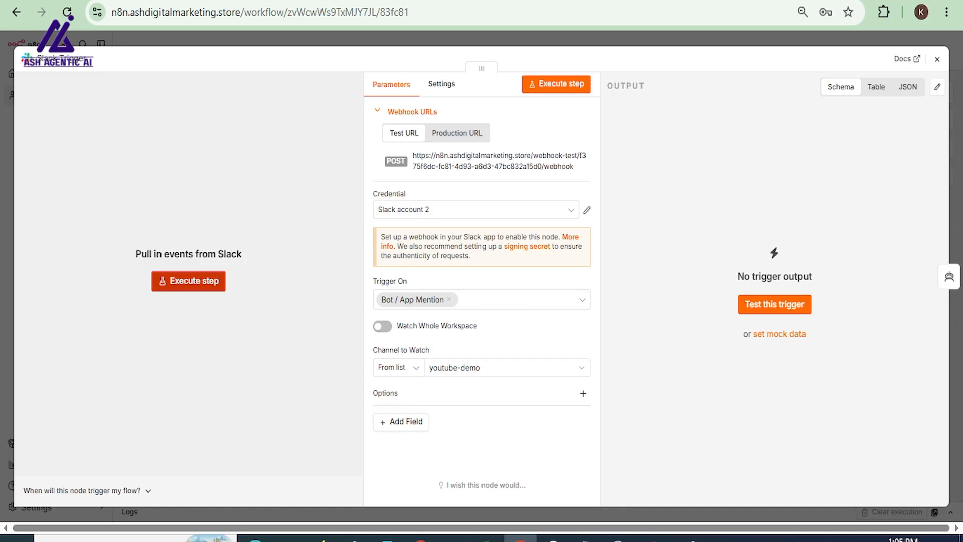
pyautogui.click(189, 281)
pyautogui.click(553, 539)
pyautogui.write('@')
pyautogui.press('Return')
pyautogui.write('Hi')
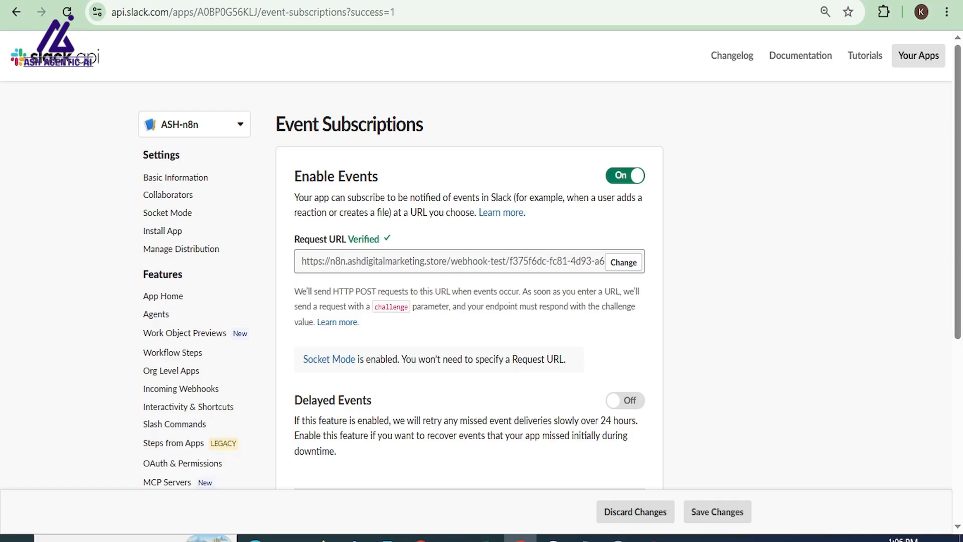
# Step: Turn off Socket Mode for the ASH-n8n app, reached from its Event Subscriptions page
pyautogui.scroll(-1, 550, 266)
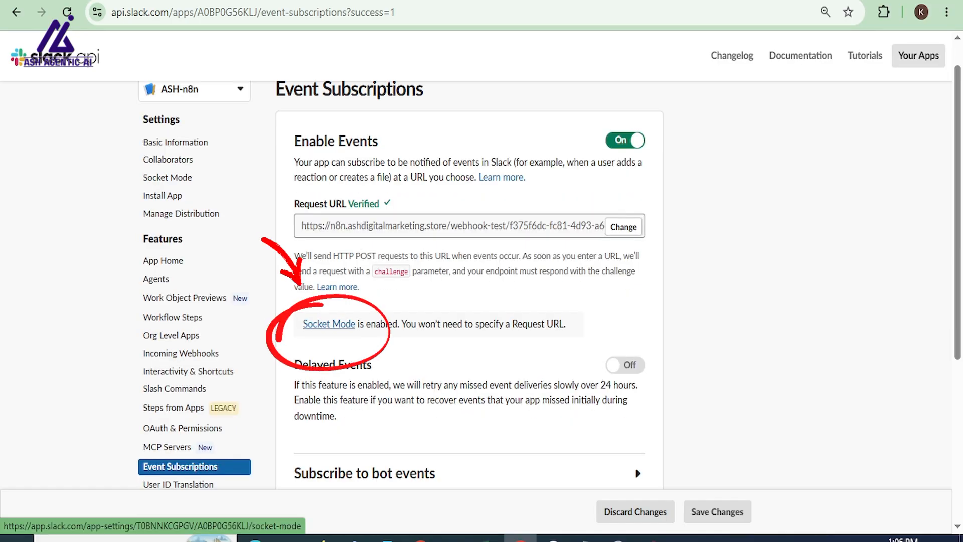
pyautogui.click(328, 324)
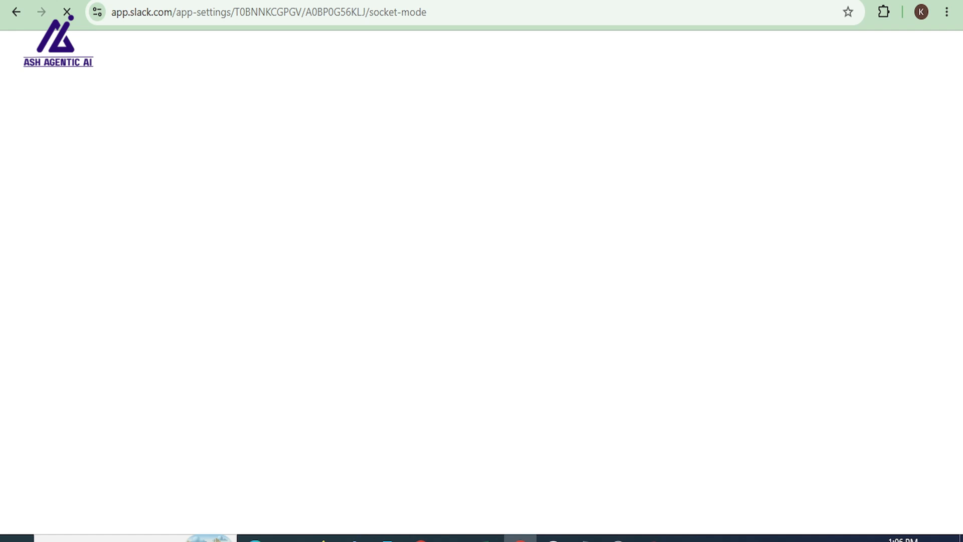
pyautogui.scroll(-5, 476, 301)
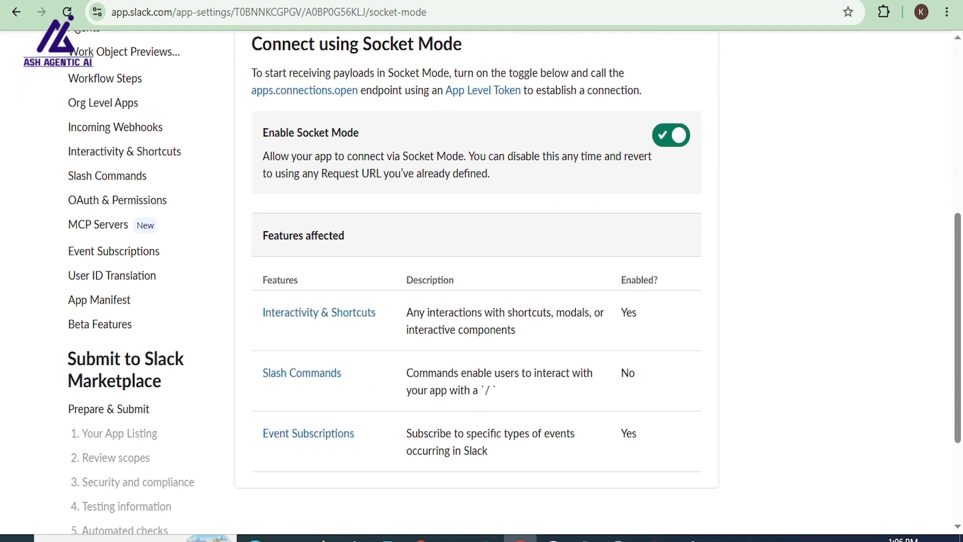
pyautogui.click(671, 135)
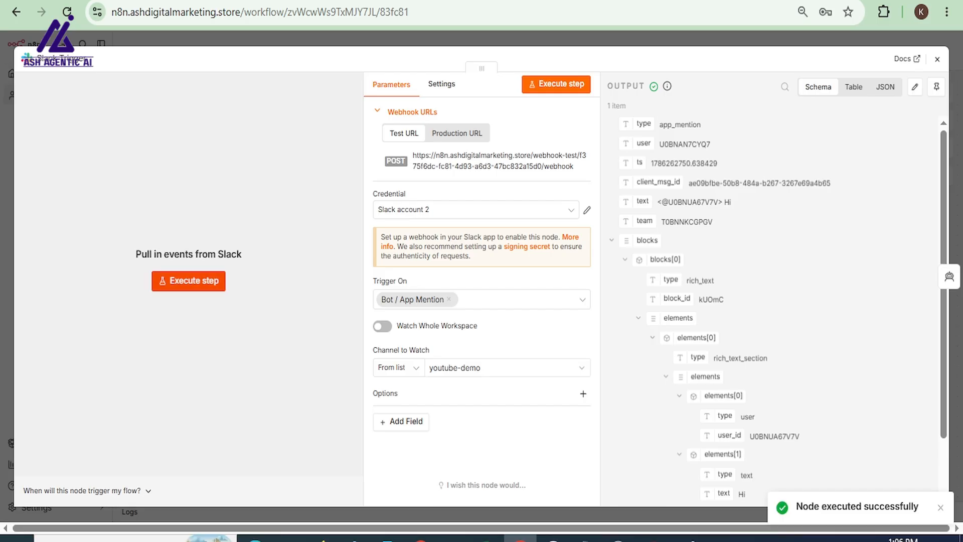
pyautogui.click(188, 280)
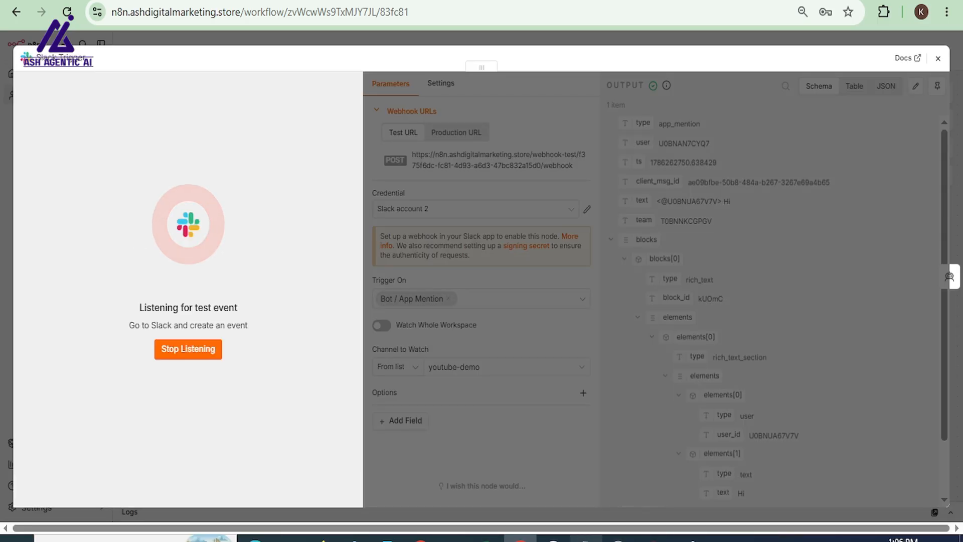
pyautogui.click(553, 539)
pyautogui.write('@')
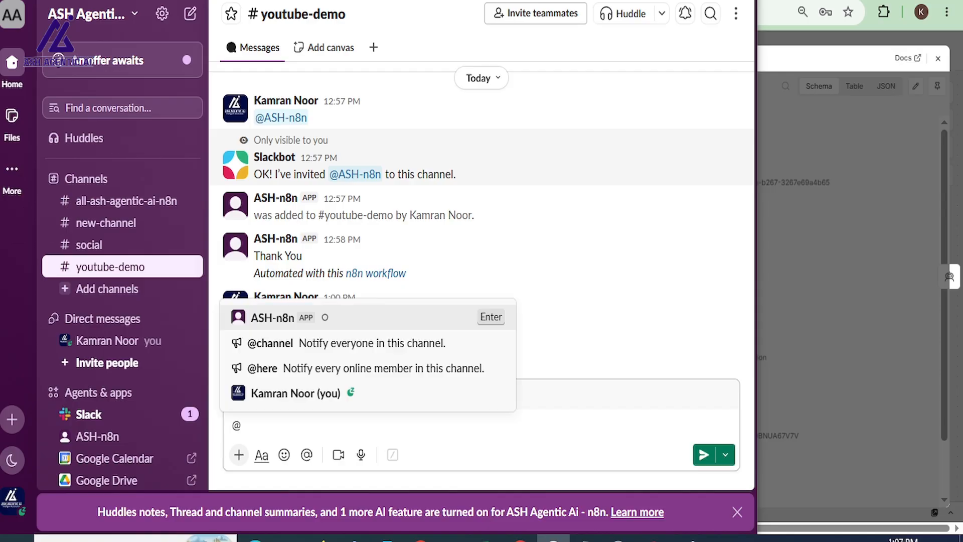
pyautogui.press('Return')
pyautogui.write('Hi')
pyautogui.press('Return')
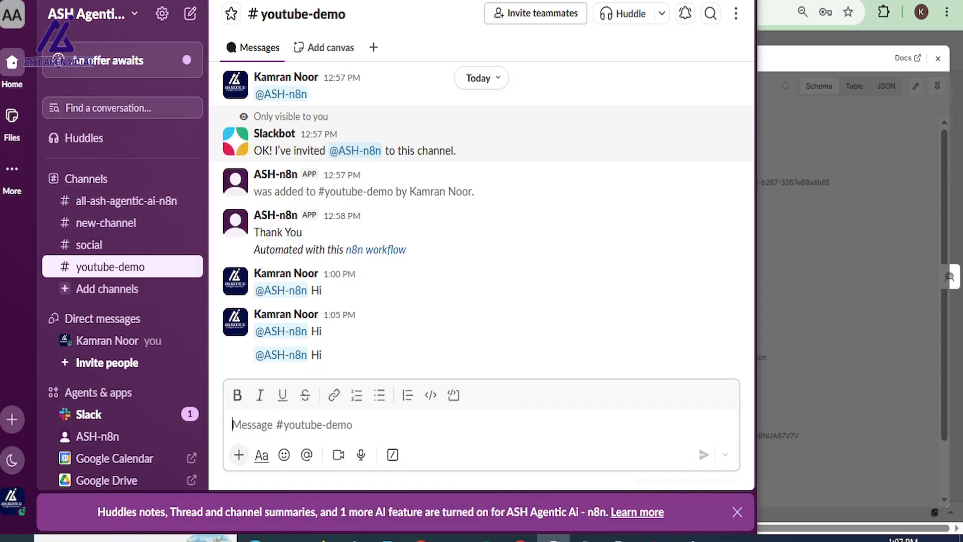
# Step: Return to n8n and review the Slack Trigger's output and the AI Agent node's prompt and system message, closing both nodes
pyautogui.hotkey('alt', 'Tab')
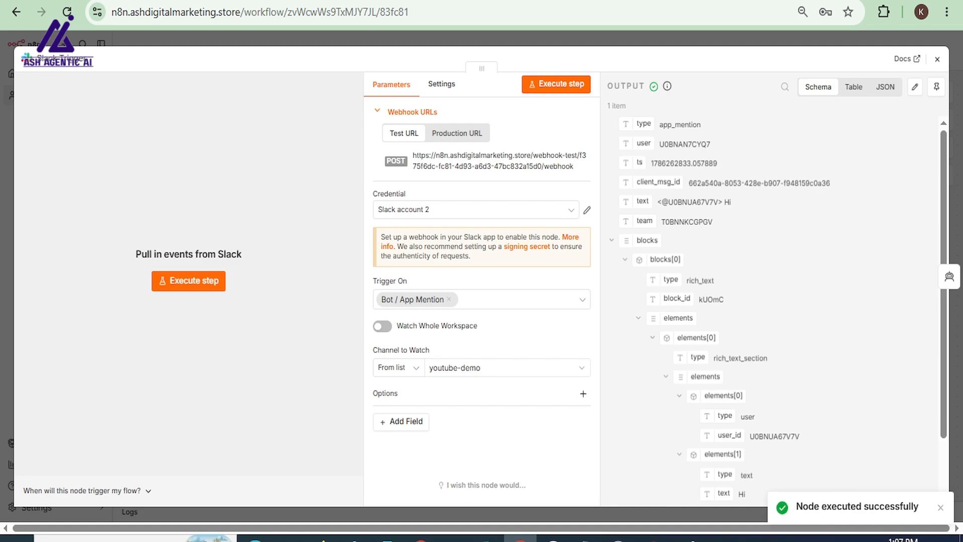
pyautogui.scroll(-3, 773, 301)
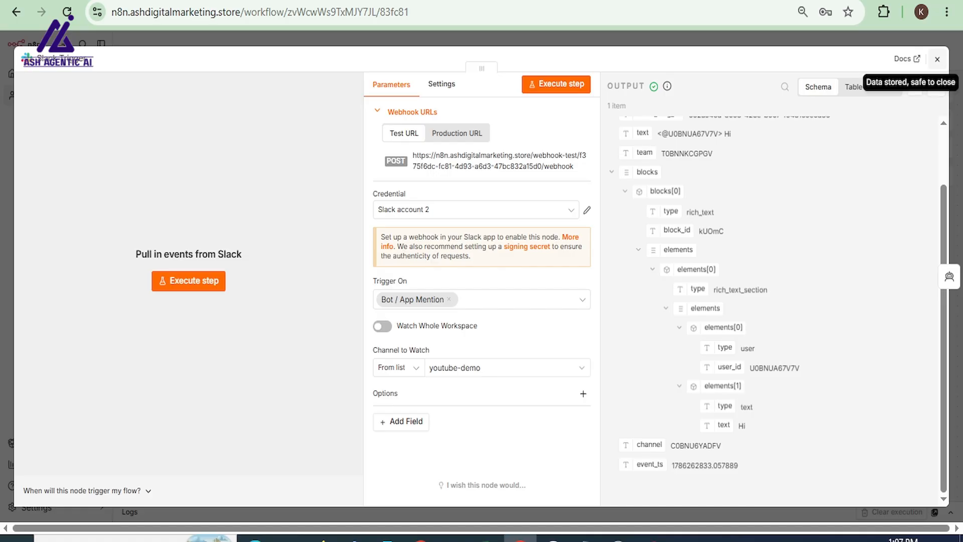
pyautogui.click(937, 59)
pyautogui.doubleClick(501, 231)
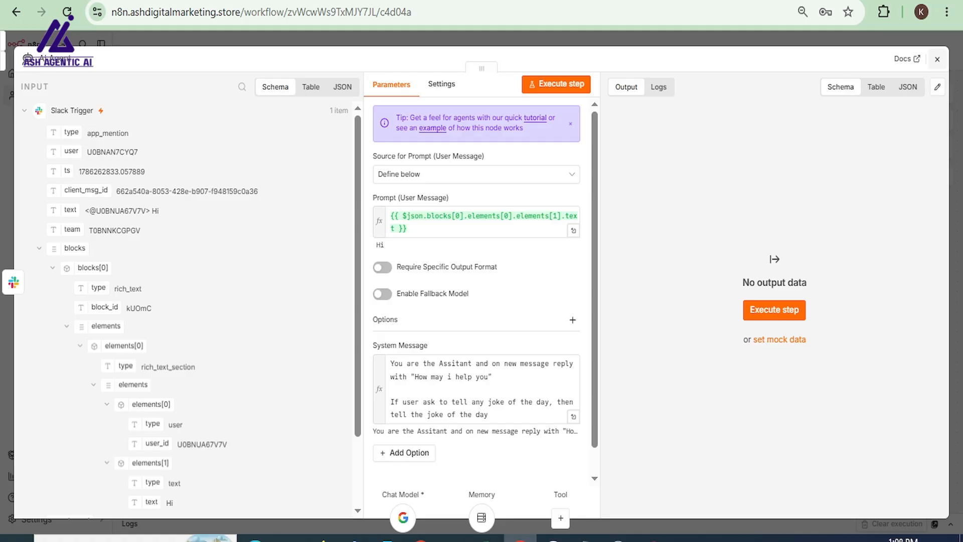
pyautogui.click(937, 58)
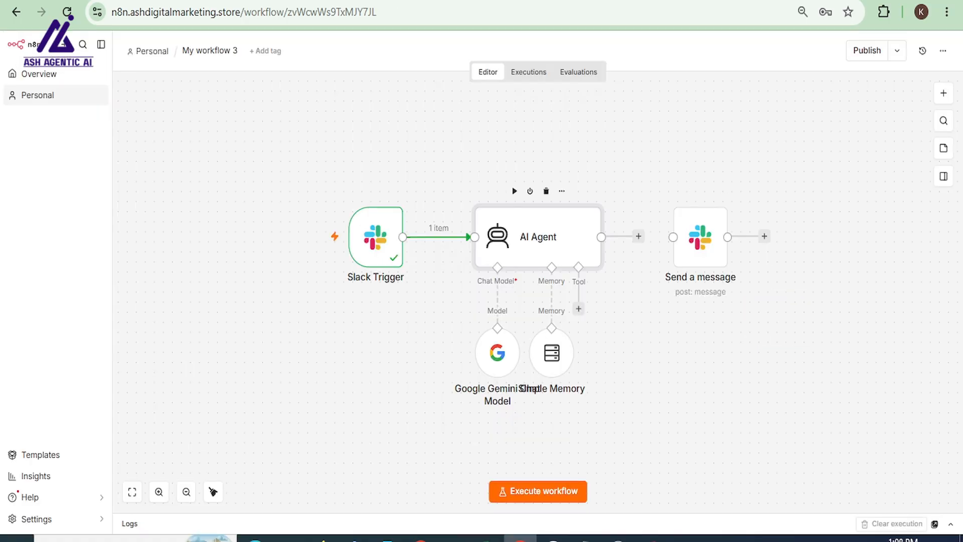
# Step: Connect the AI Agent node's output to the Send a message node and execute the AI Agent node
pyautogui.moveTo(639, 236); pyautogui.dragTo(673, 237)
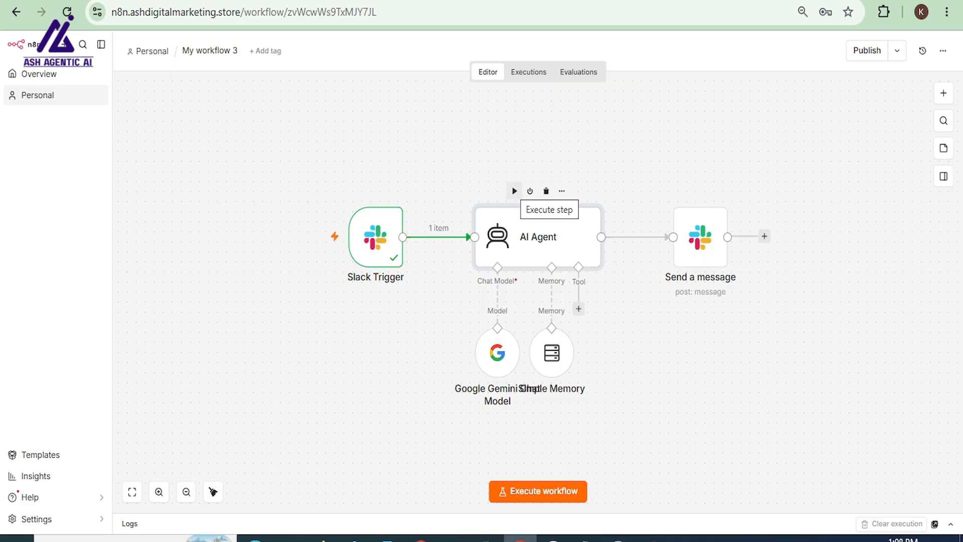
pyautogui.click(514, 191)
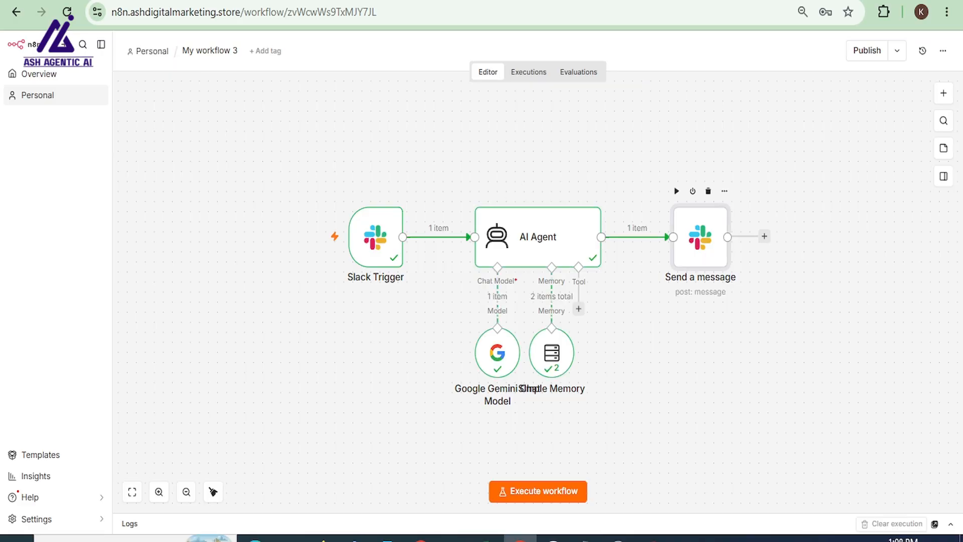
# Step: Replace the Send a message node's message text with the AI Agent's output field ({{ $json.output }}) and execute the node
pyautogui.doubleClick(701, 237)
pyautogui.moveTo(430, 375); pyautogui.dragTo(381, 375)
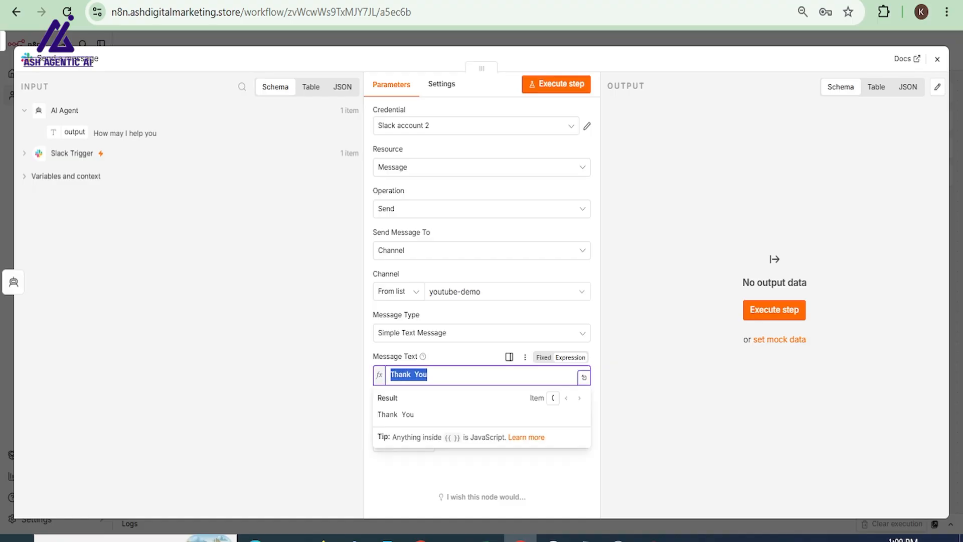
pyautogui.press('BackSpace')
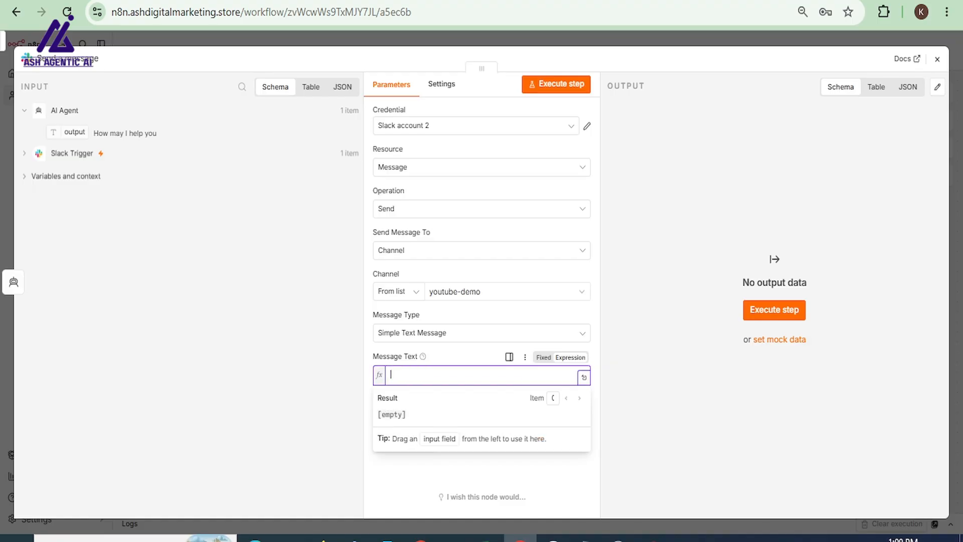
pyautogui.moveTo(74, 131); pyautogui.dragTo(433, 390)
pyautogui.click(556, 84)
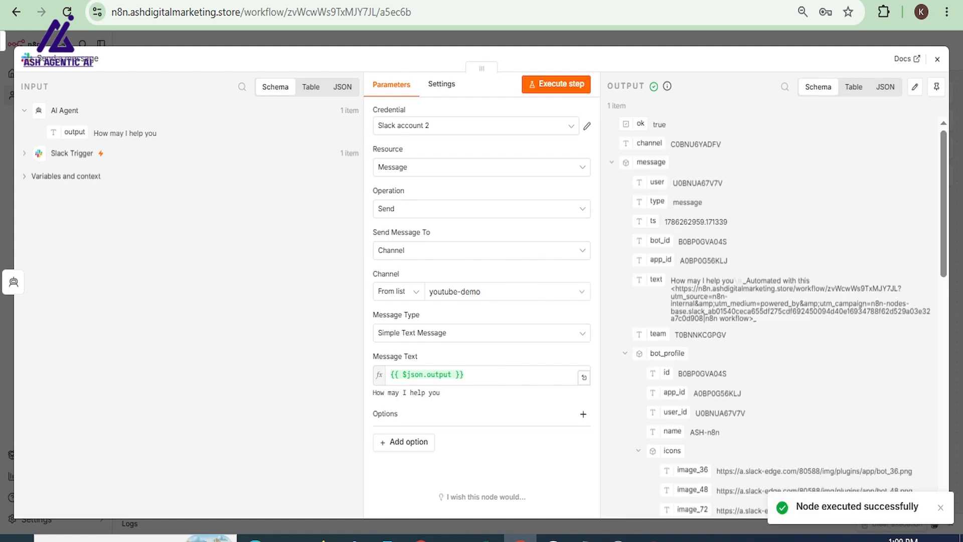
# Step: Review the Send a message output and the bot's reply in Slack's youtube-demo channel, returning to n8n to close the node
pyautogui.scroll(-5, 783, 316)
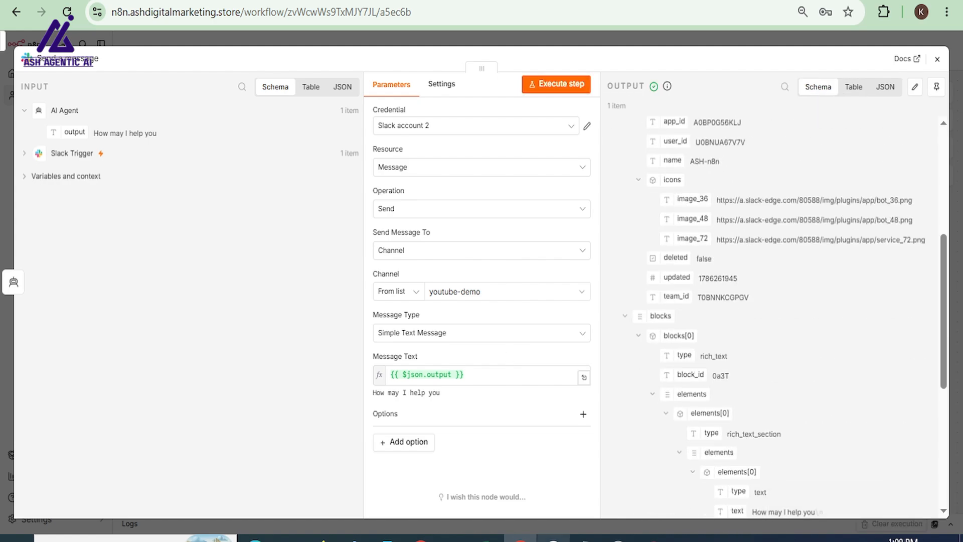
pyautogui.click(554, 537)
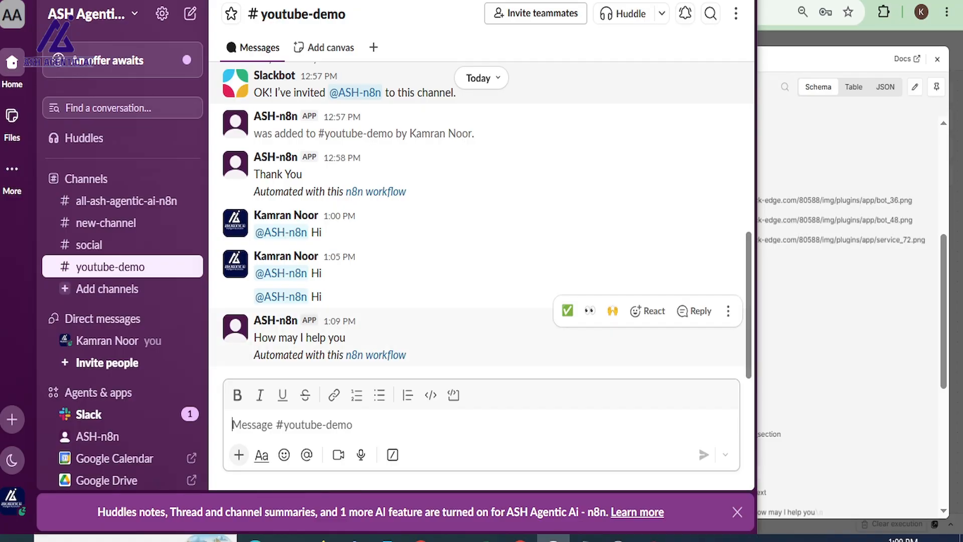
pyautogui.click(848, 291)
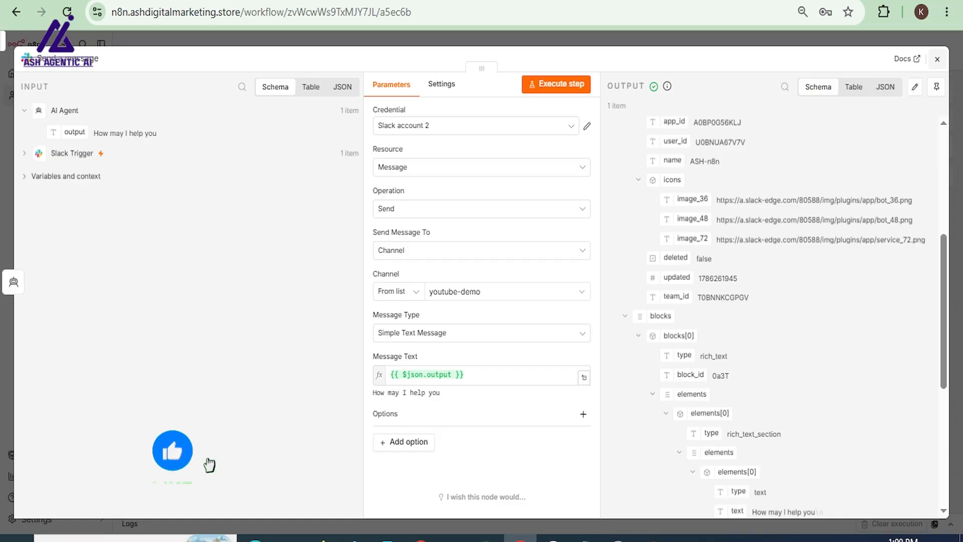
pyautogui.click(938, 58)
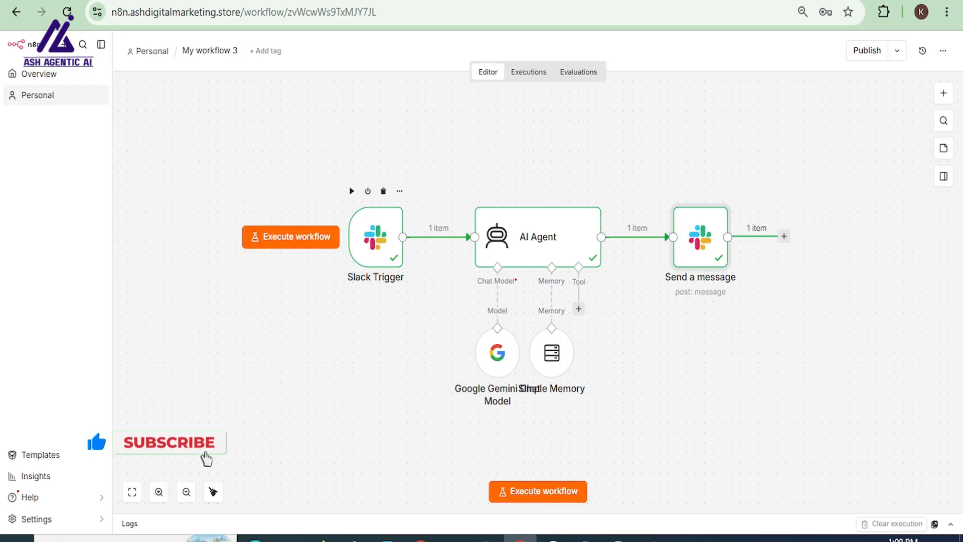
# Step: Copy the production webhook URL from the Slack Trigger node
pyautogui.doubleClick(375, 237)
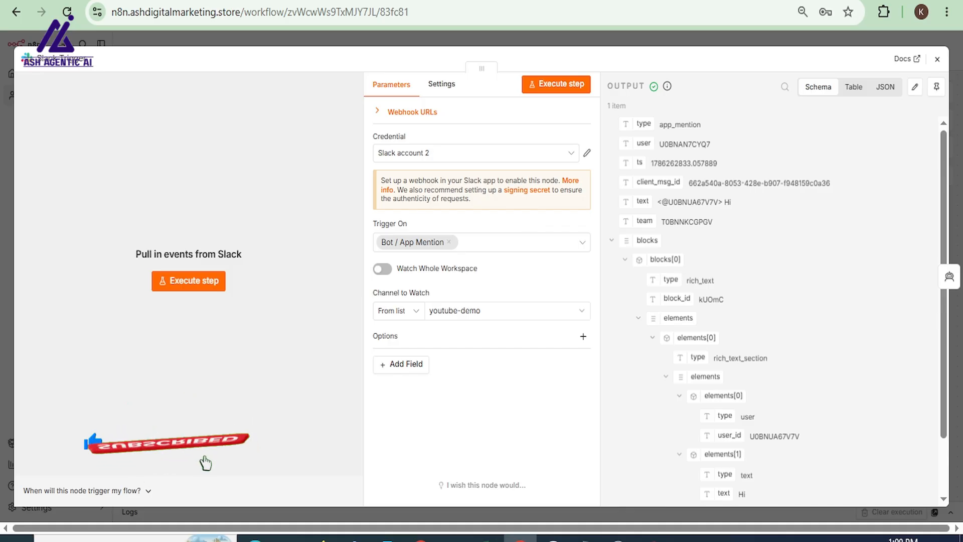
pyautogui.click(412, 112)
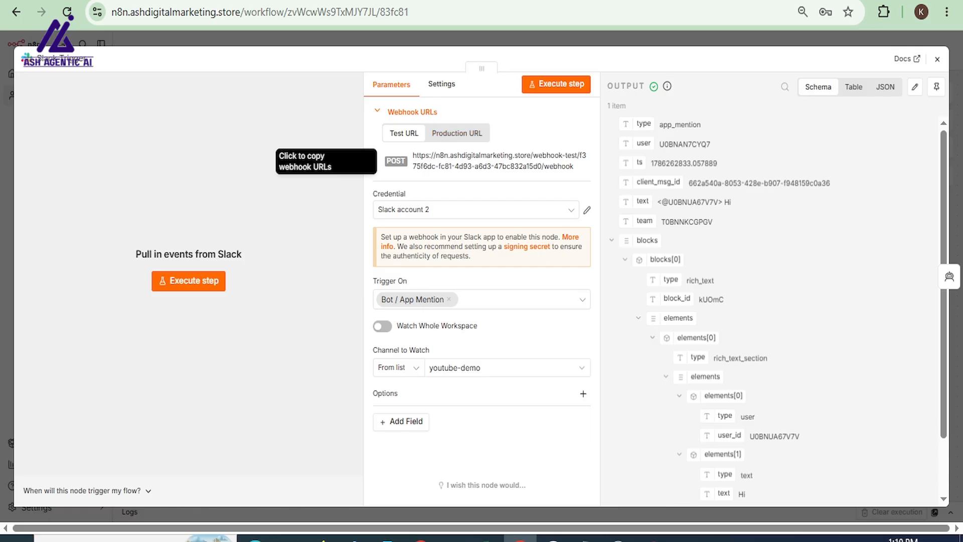
pyautogui.click(456, 133)
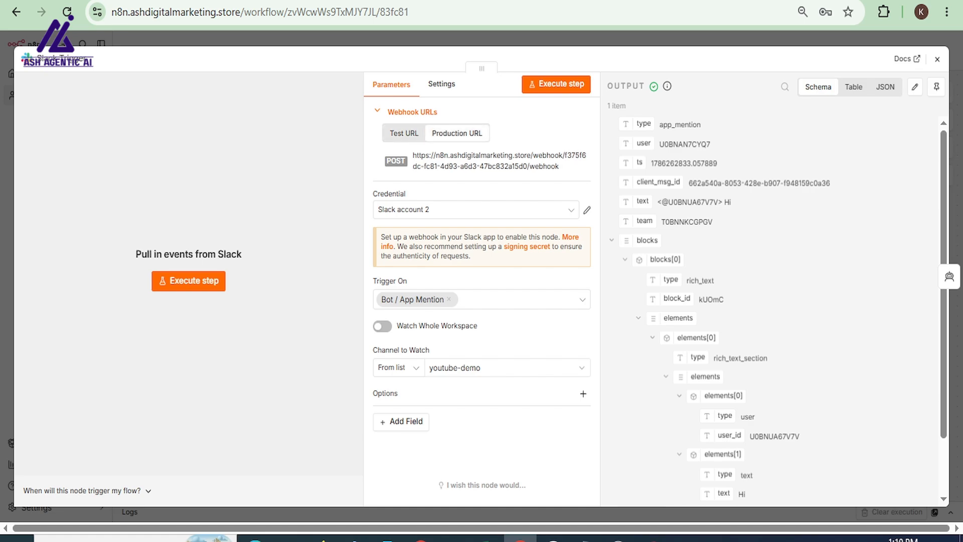
pyautogui.click(499, 160)
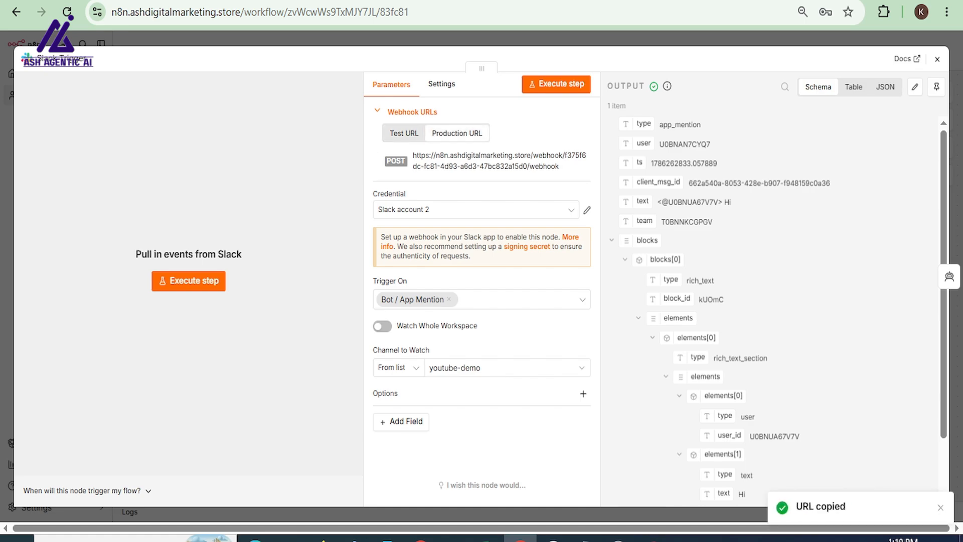
# Step: In the ASH-n8n app's Event Subscriptions on the Slack API site, enter the copied production webhook URL as the new request URL
pyautogui.hotkey('ctrl', 'Tab')
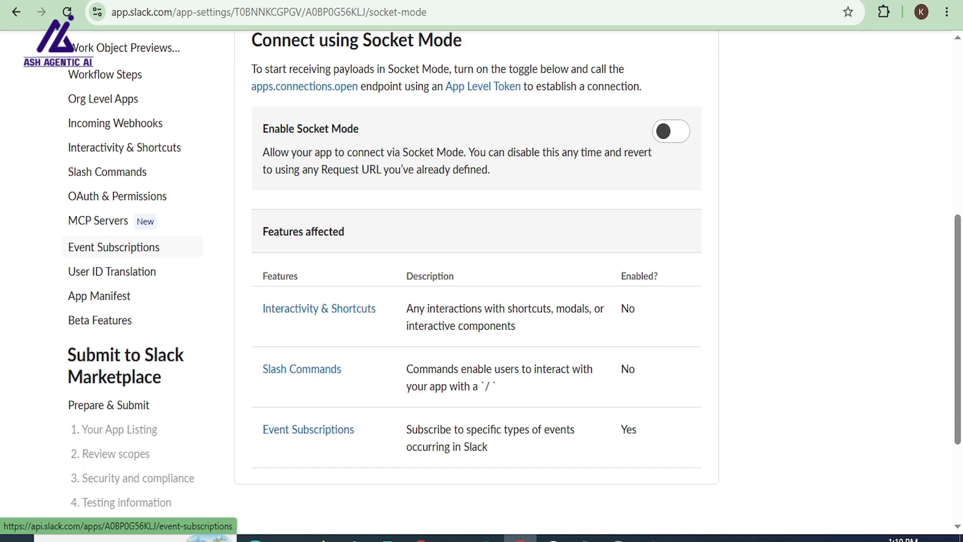
pyautogui.click(114, 247)
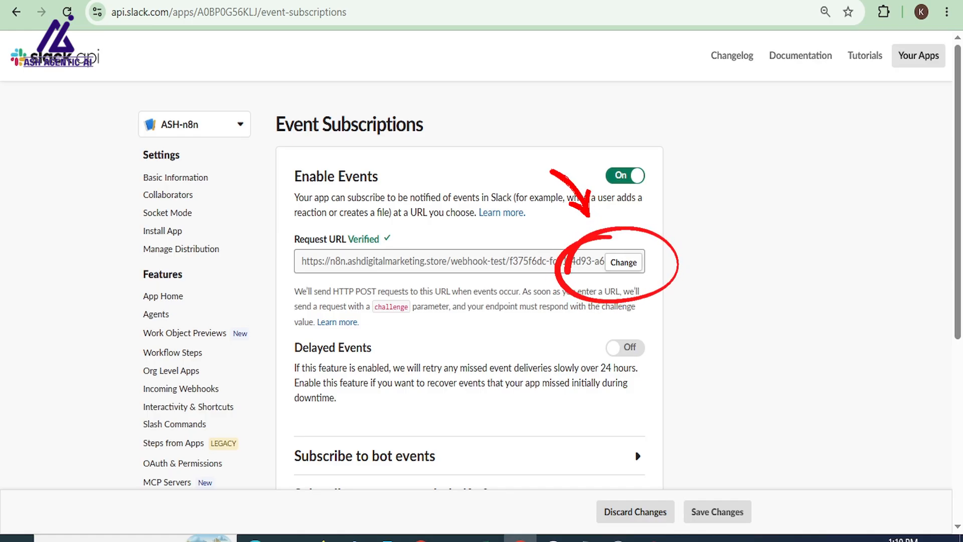
pyautogui.click(624, 262)
pyautogui.click(447, 305)
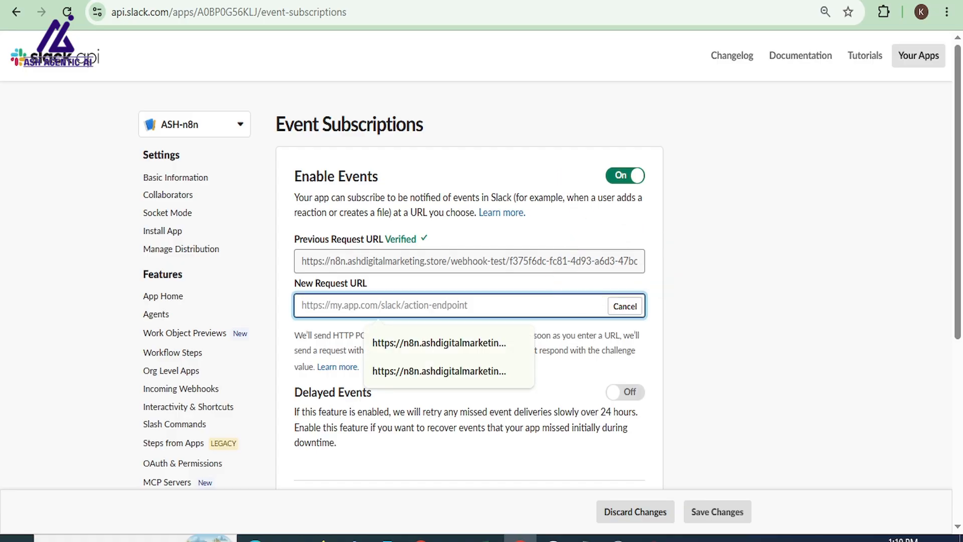
pyautogui.hotkey('ctrl', 'v')
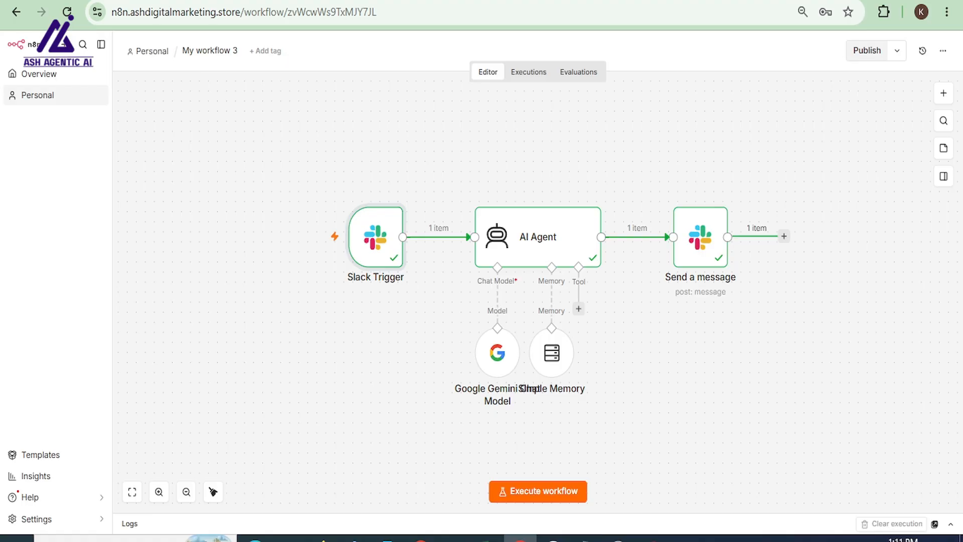
# Step: Publish My workflow 3 in n8n, and retry and save the new request URL in Slack's Event Subscriptions
pyautogui.click(866, 51)
pyautogui.click(587, 352)
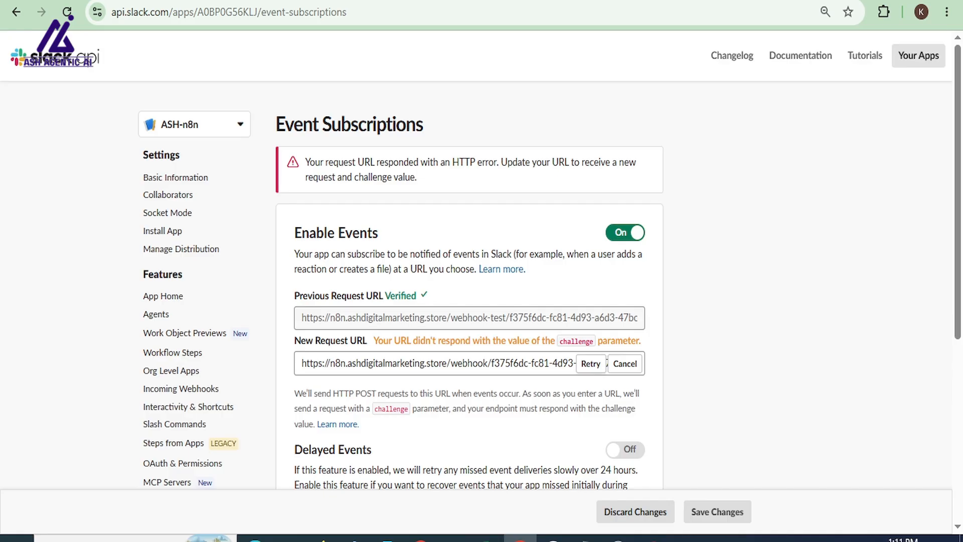
pyautogui.click(591, 363)
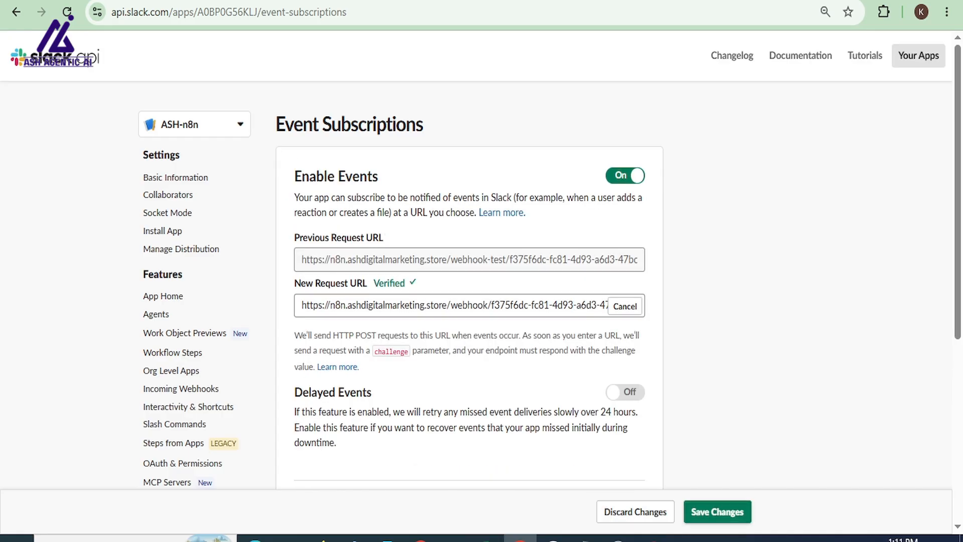
pyautogui.click(718, 512)
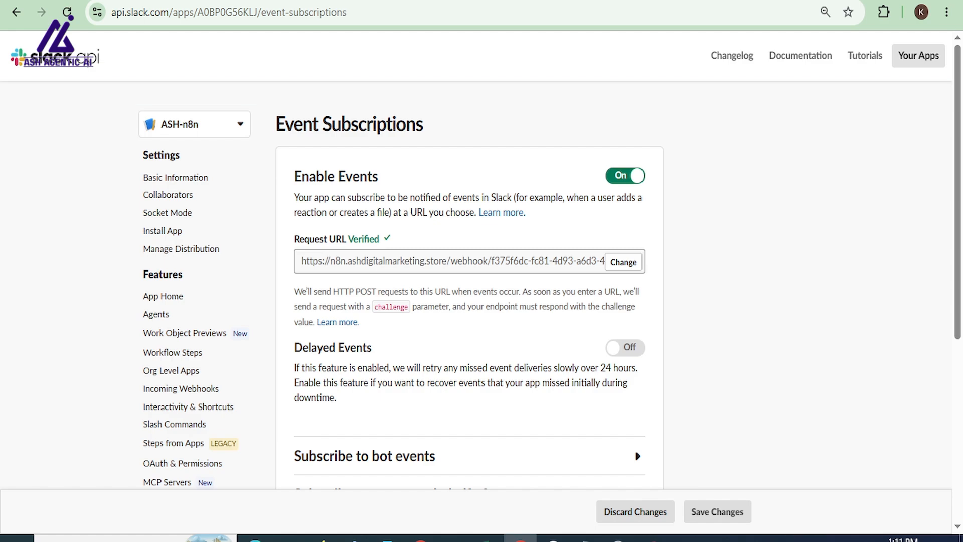
pyautogui.click(554, 539)
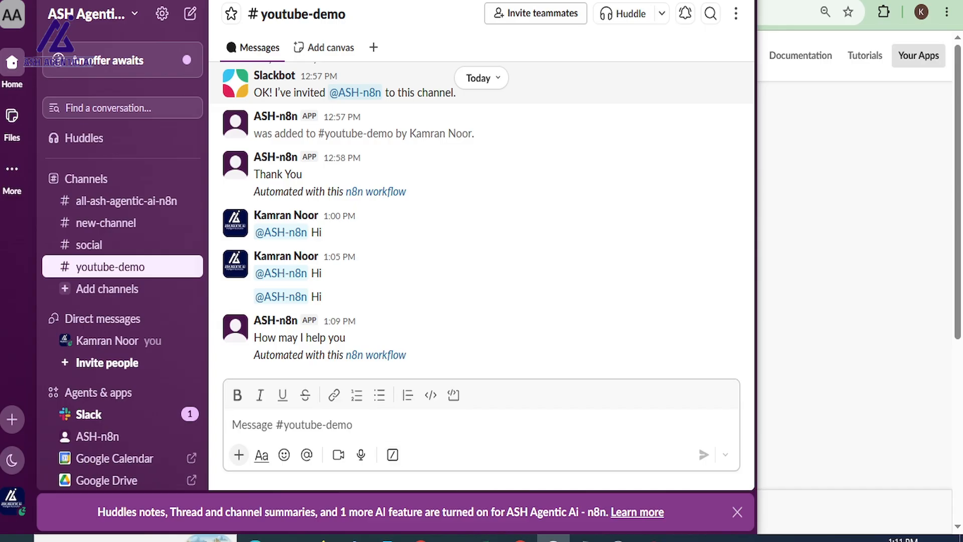
pyautogui.write('@')
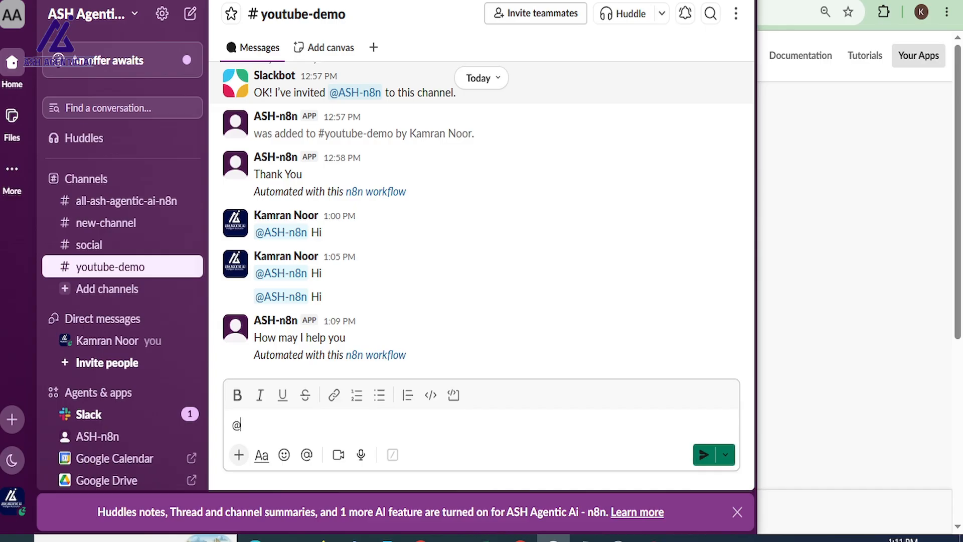
pyautogui.press('Return')
pyautogui.write('Hi')
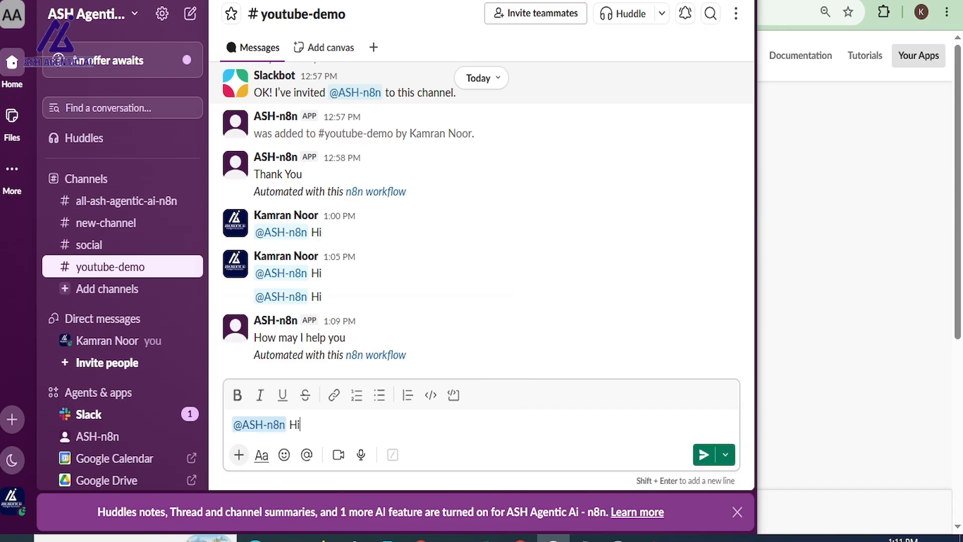
pyautogui.press('Return')
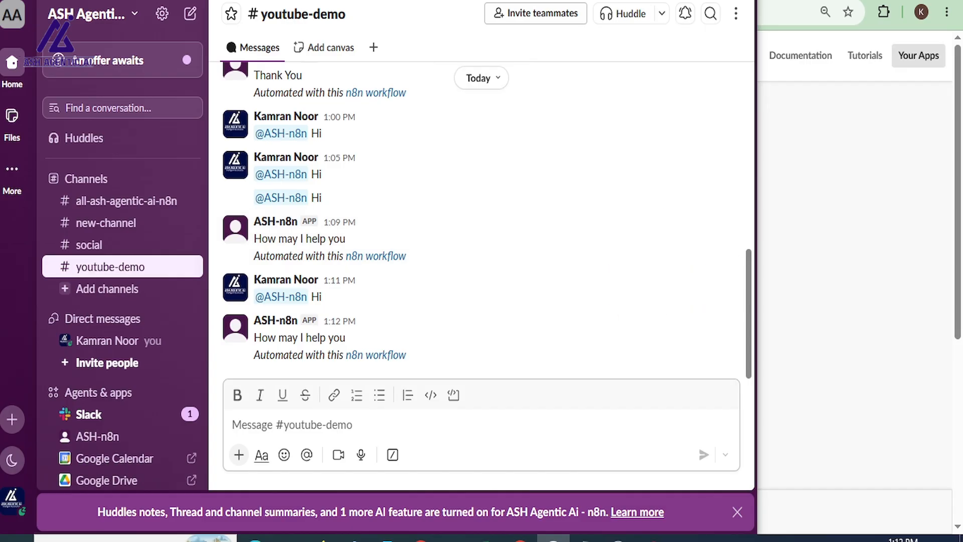
pyautogui.write('@')
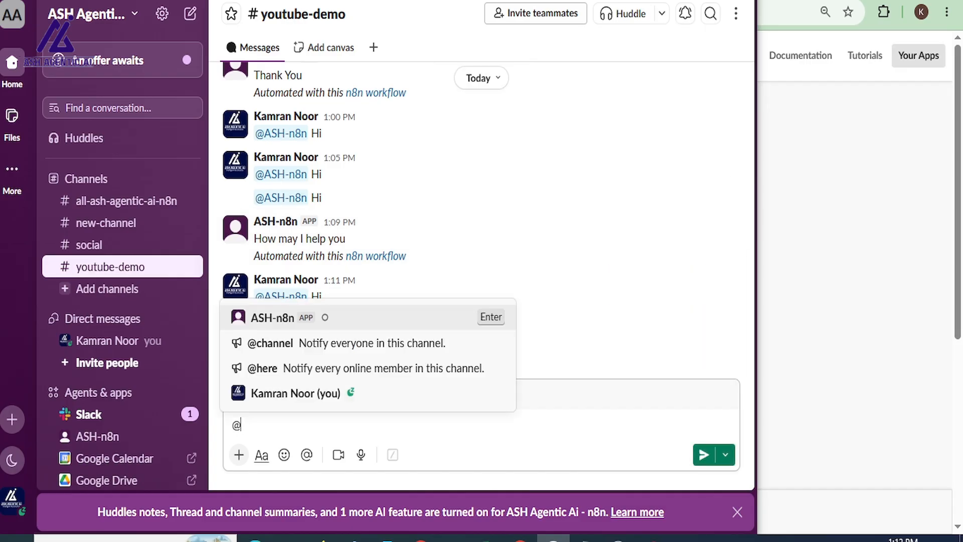
pyautogui.press('Down')
pyautogui.press('Return')
pyautogui.write('Please te')
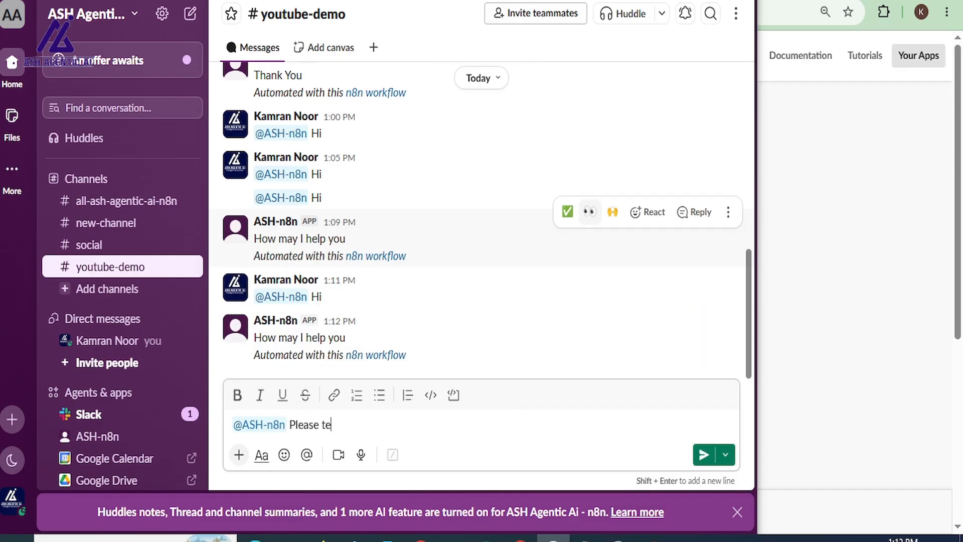
pyautogui.write('ll me any joke')
pyautogui.press('Return')
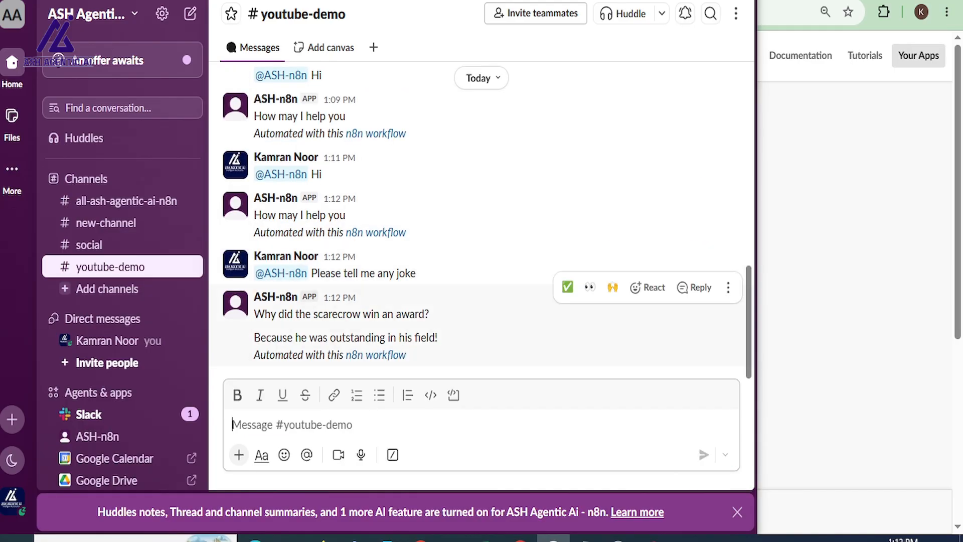